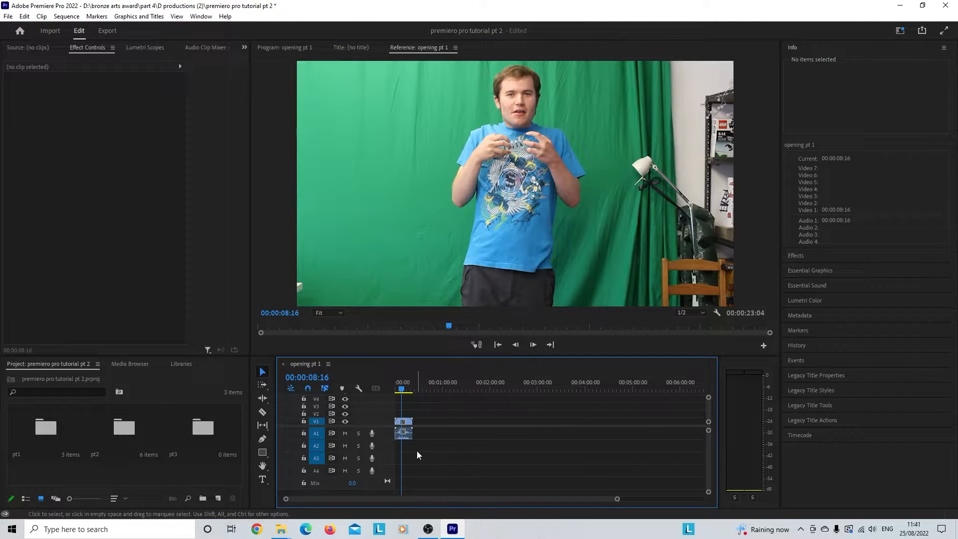
Step: Lower the MVI_8708.MOV clip's audio volume level to about -33.6 dB at 00:00:08:16
click(406, 436)
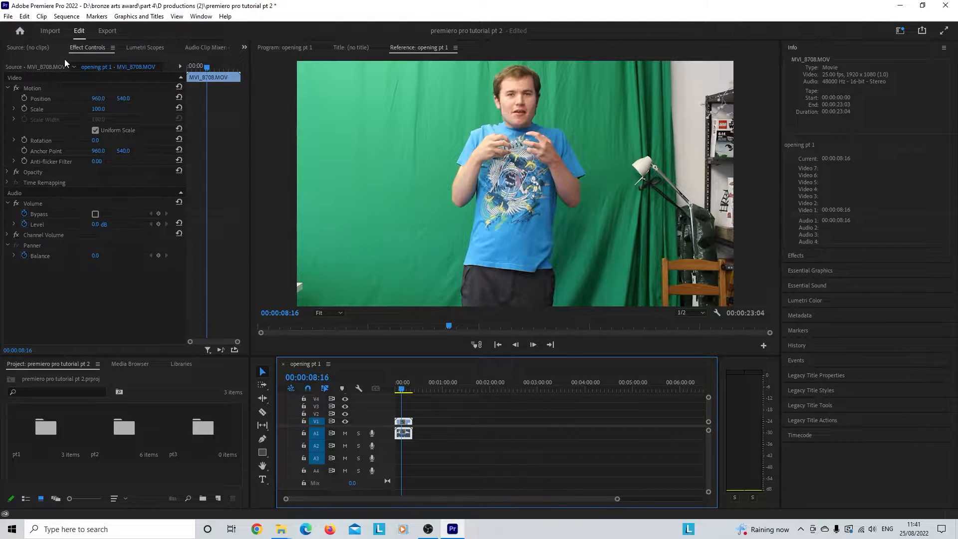
click(244, 47)
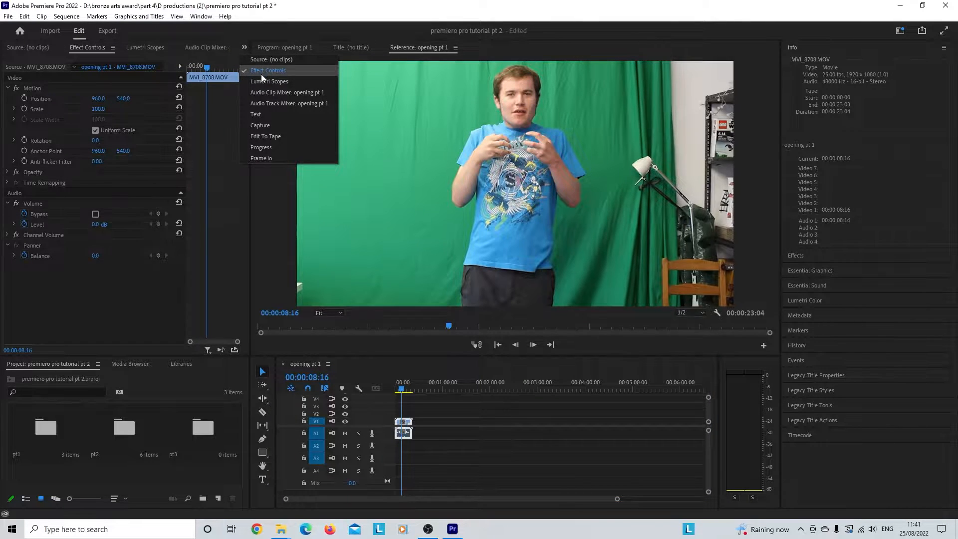
click(244, 47)
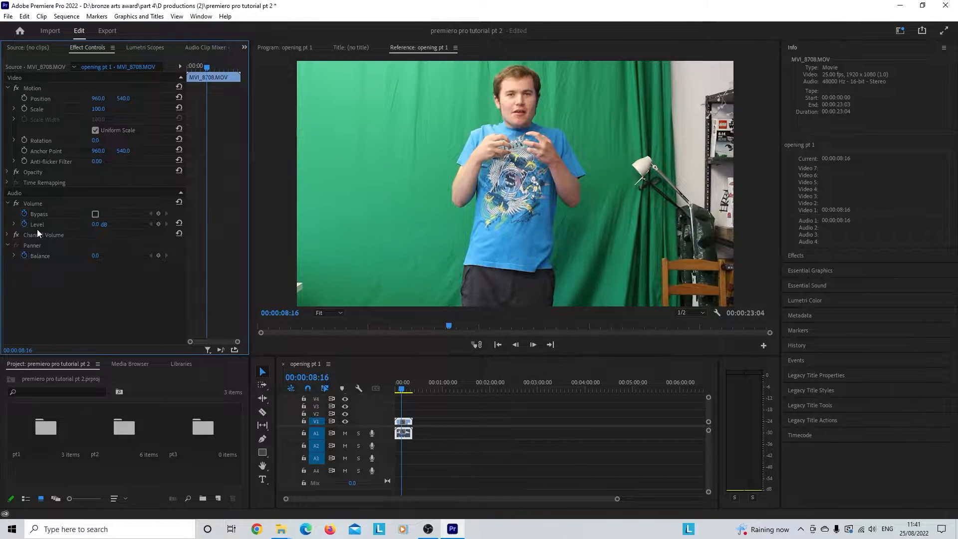
drag(98, 225, 80, 224)
key(space)
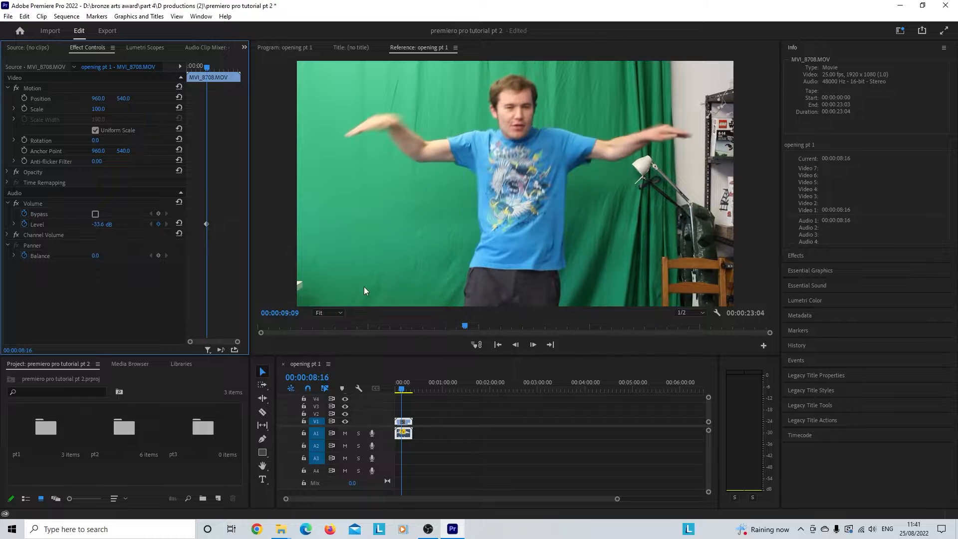
scroll(362, 287, down, 7)
scroll(363, 288, up, 20)
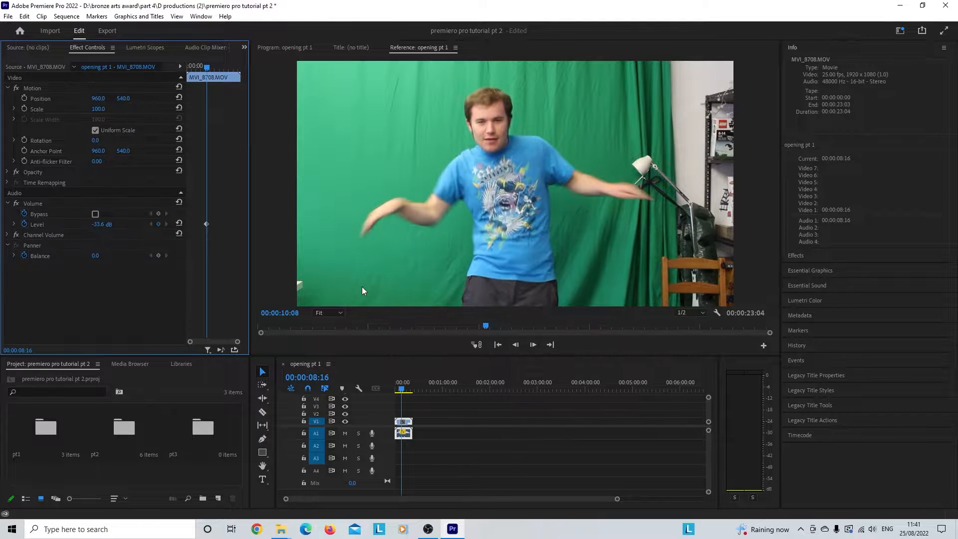
scroll(362, 291, up, 20)
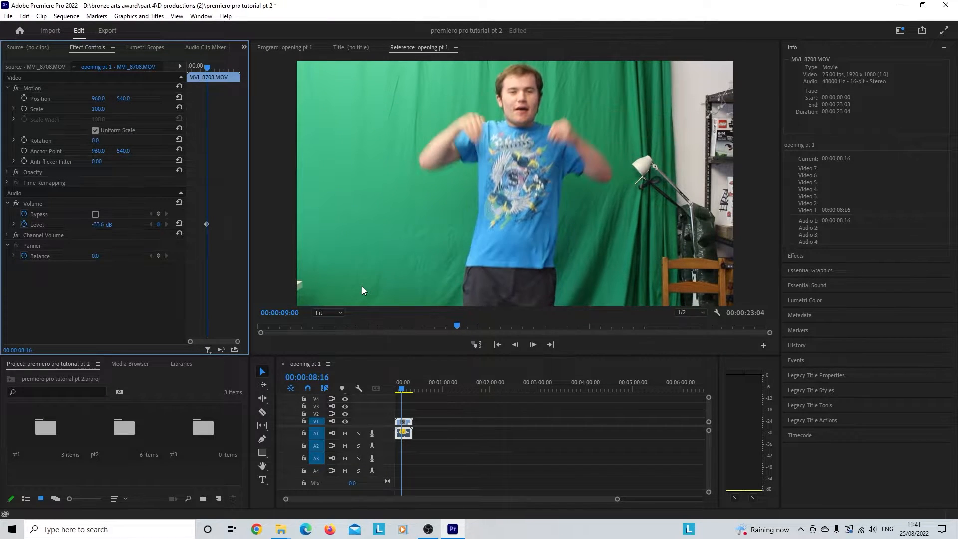
Step: Move the playhead to 00:00:08:15 and lower the clip's volume level to about -281.1 dB there
click(399, 391)
drag(400, 391, 401, 390)
scroll(361, 247, up, 6)
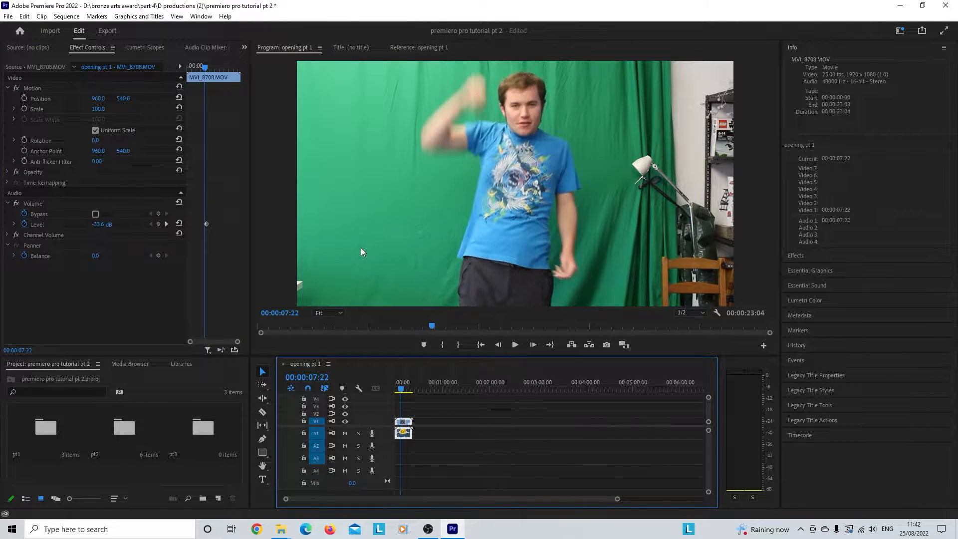
scroll(360, 247, down, 8)
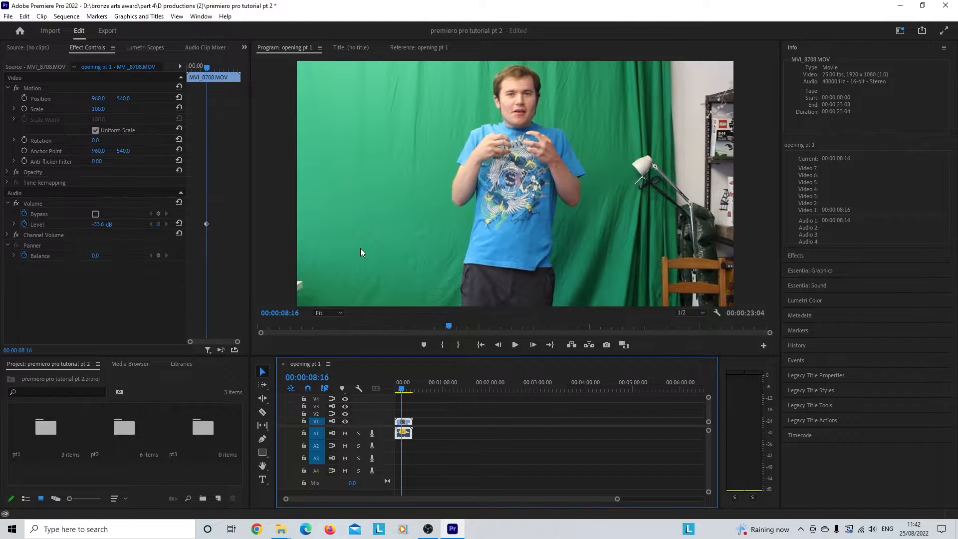
scroll(331, 214, up, 1)
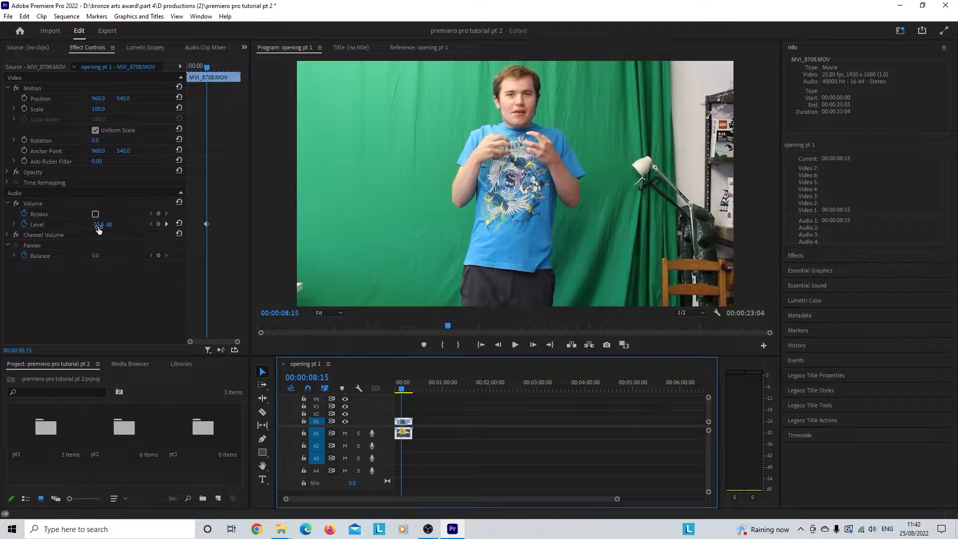
drag(97, 227, 55, 228)
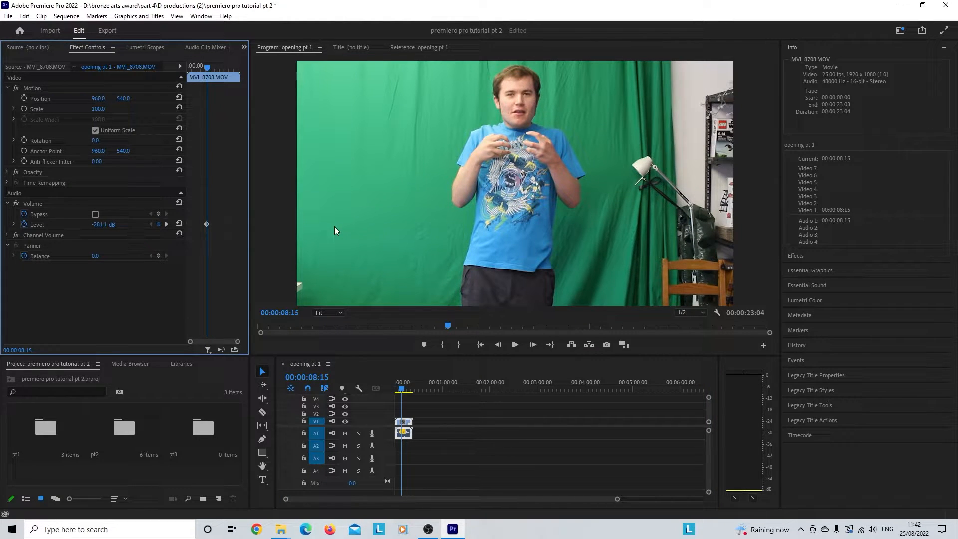
Step: Step back one frame to 00:00:08:14 and set the clip's volume level to 0 dB
key(Left)
click(103, 225)
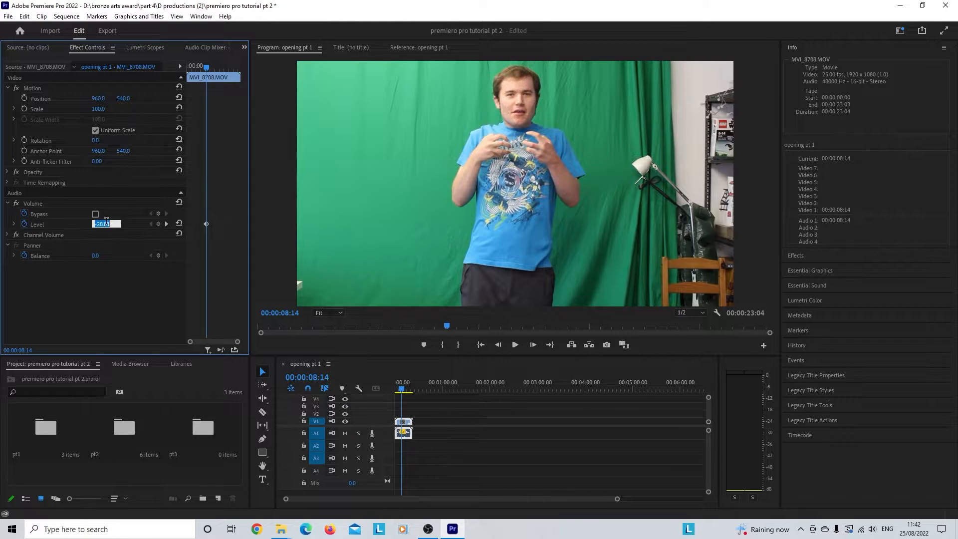
text(0)
key(Return)
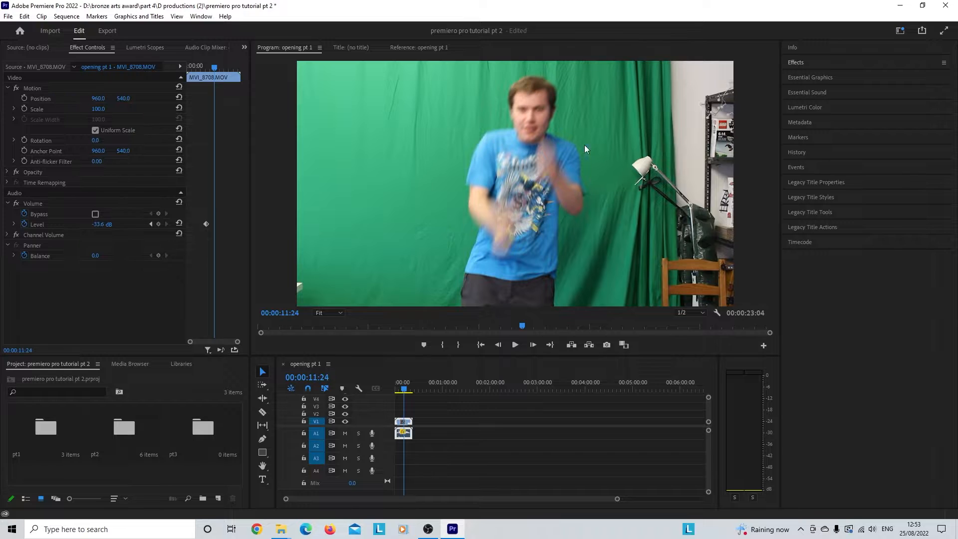
Step: Find the Lumetri Color video effect and apply it to the MVI_8708.MOV clip in the timeline
click(800, 62)
click(804, 77)
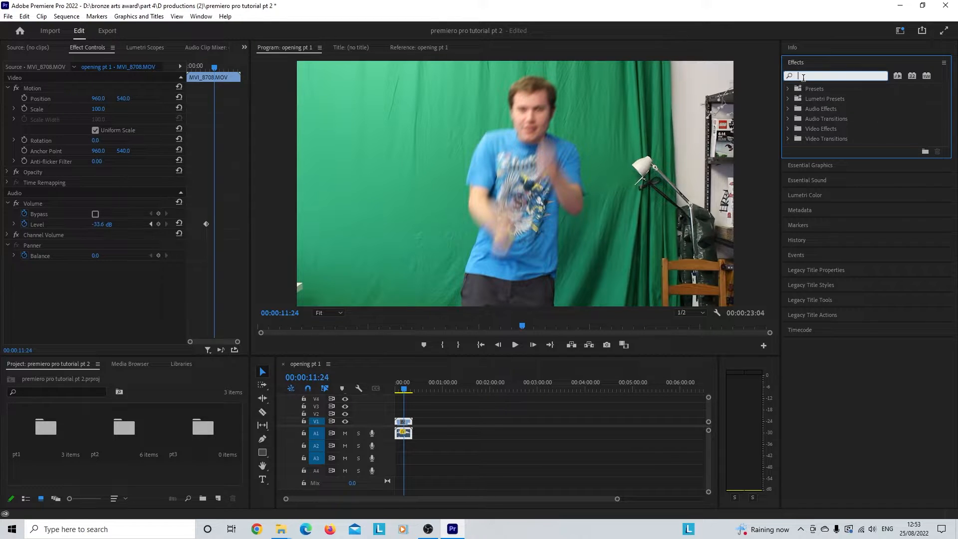
text(lum)
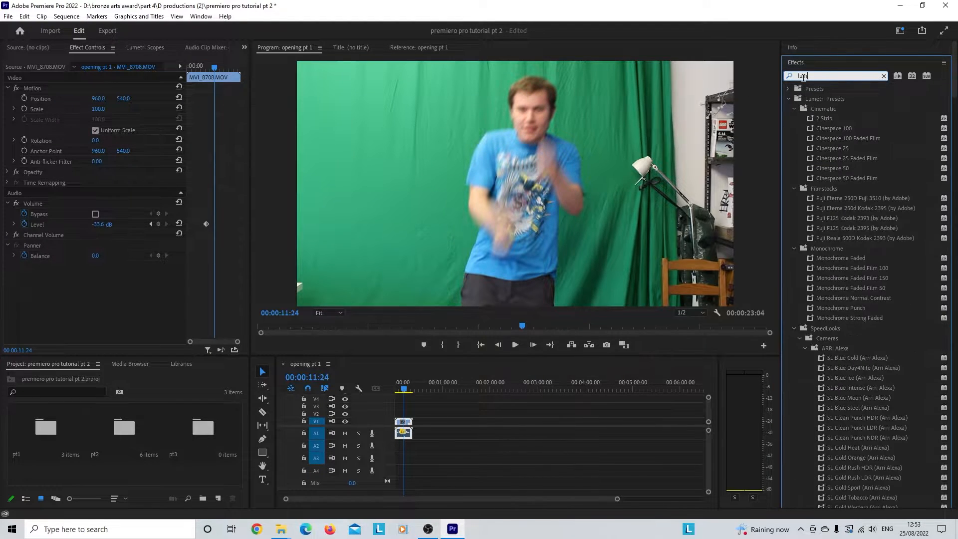
text(etri color)
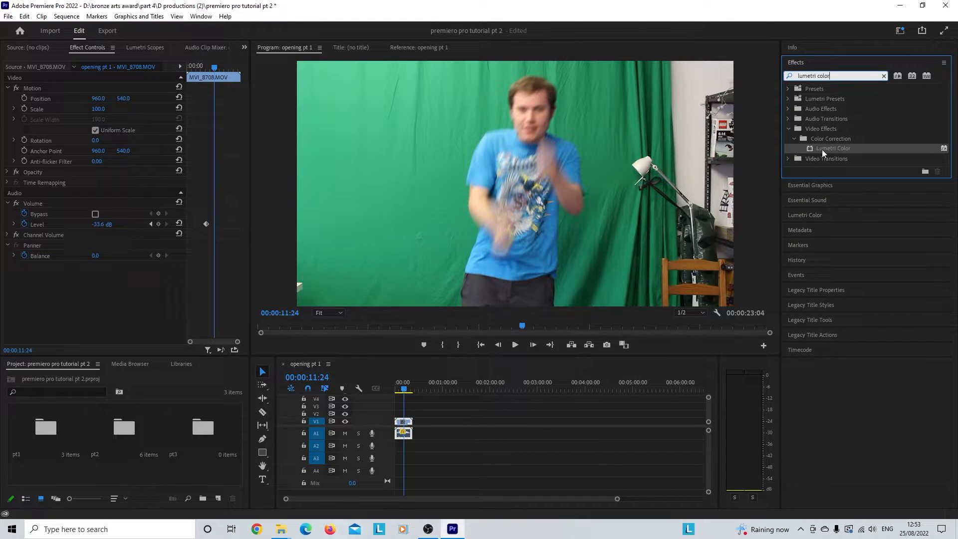
drag(823, 153, 407, 426)
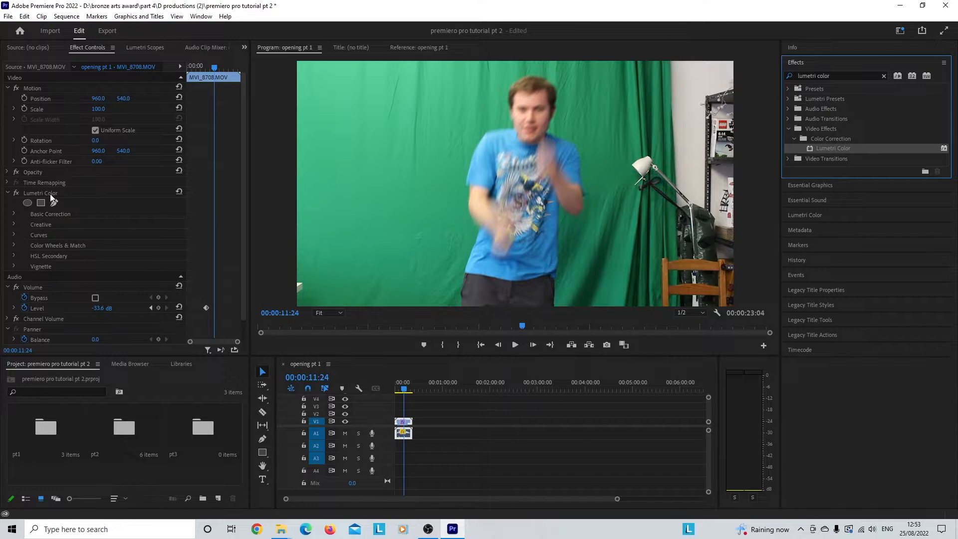
Step: Enable keyframing for Lumetri Color's Color Wheels & Match and add another keyframe one frame further on, at 00:00:09:08
click(14, 244)
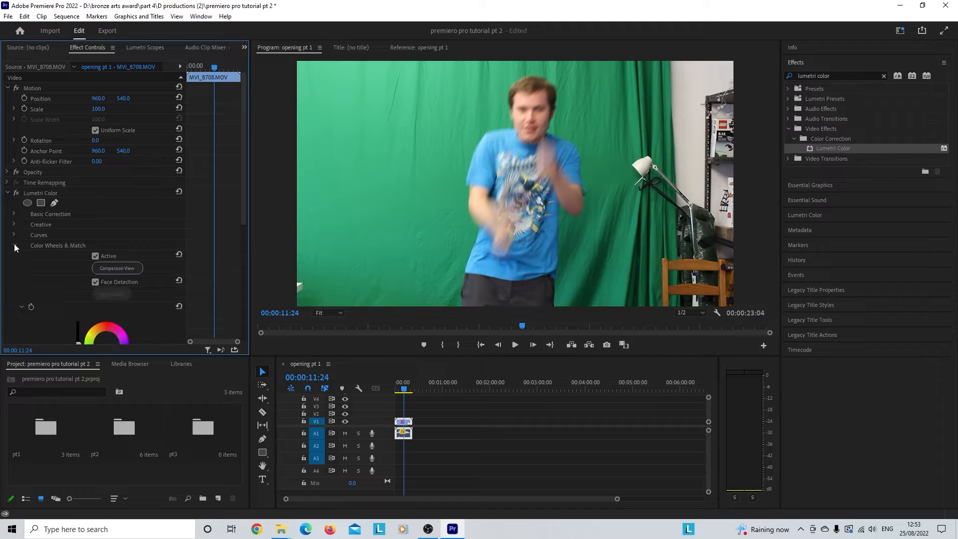
scroll(68, 214, down, 4)
scroll(68, 213, down, 2)
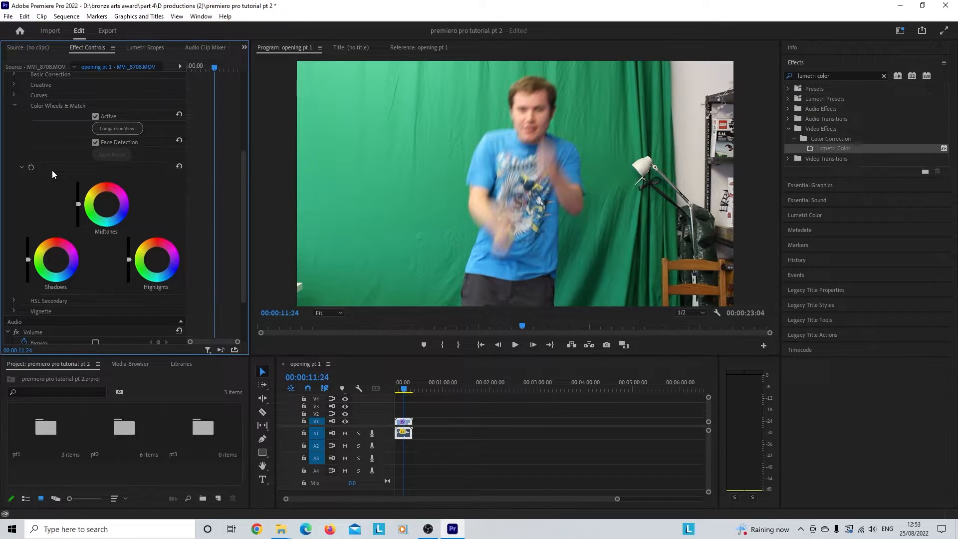
click(32, 166)
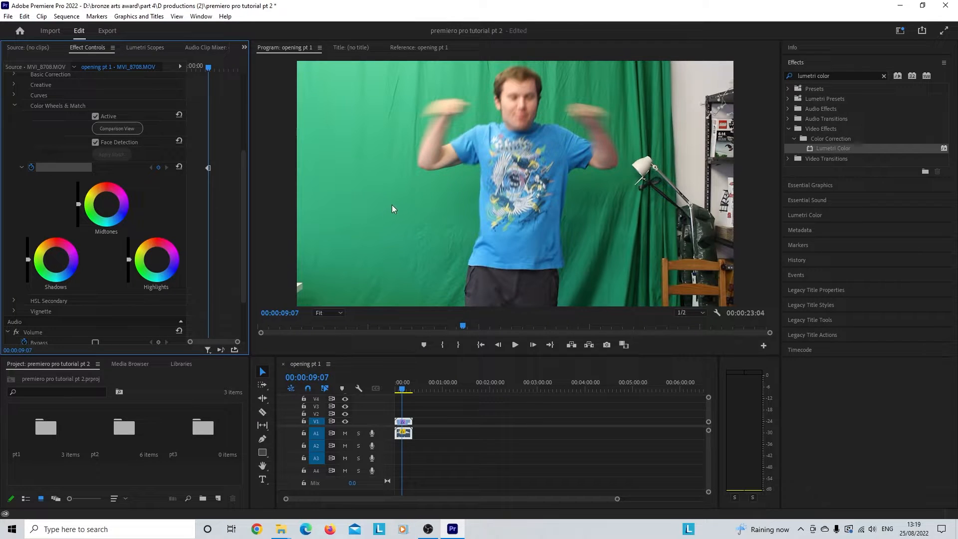
key(Right)
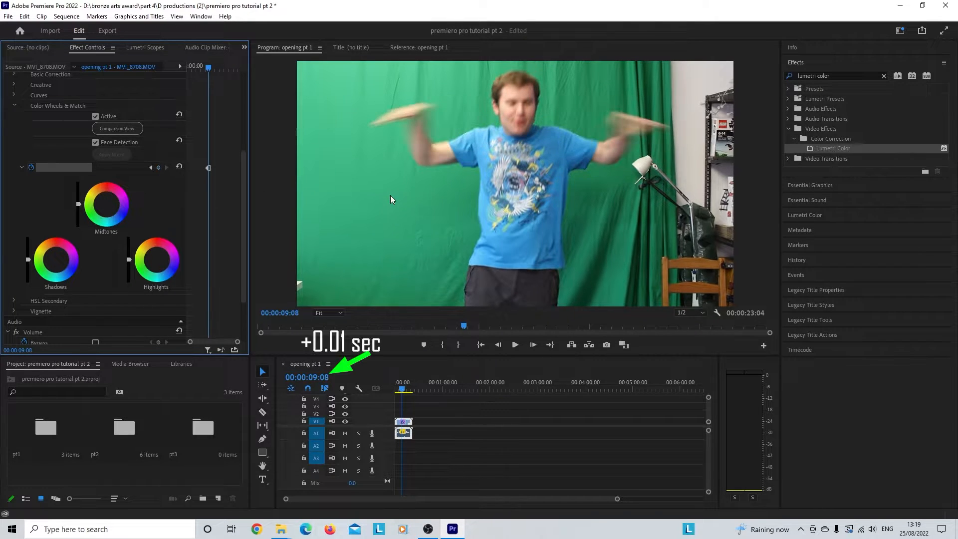
click(159, 168)
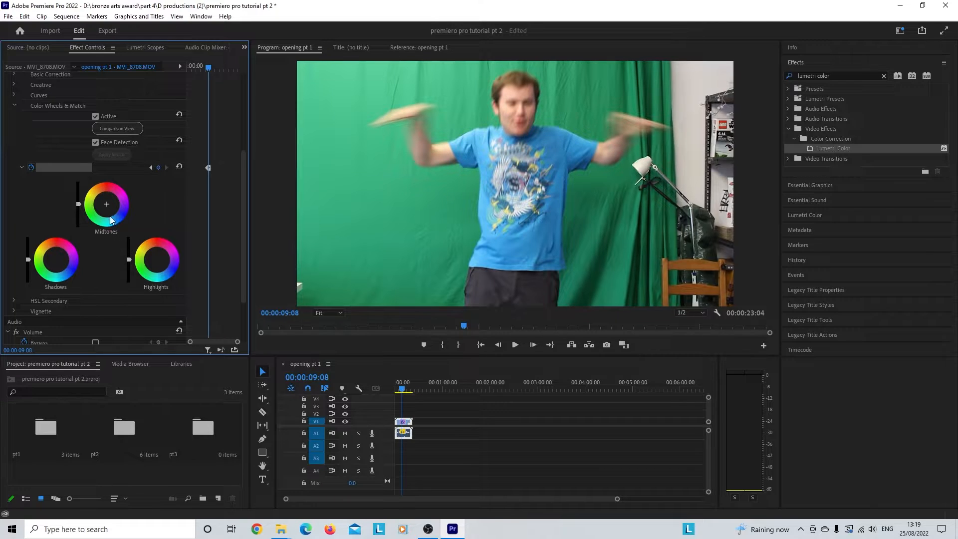
Step: Tint the clip's midtones, shadows and highlights towards blue with the Lumetri colour wheels at 00:00:09:08
drag(108, 211, 116, 215)
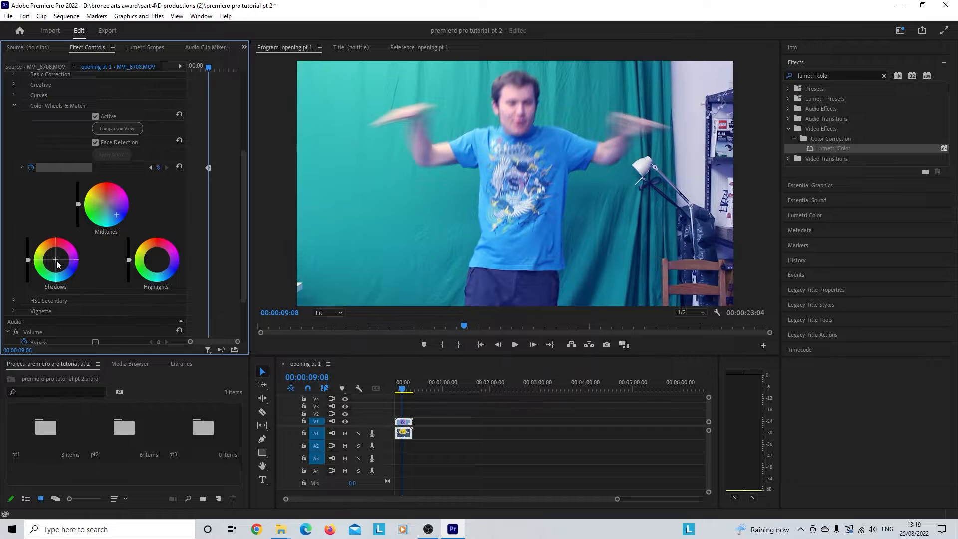
drag(57, 260, 61, 272)
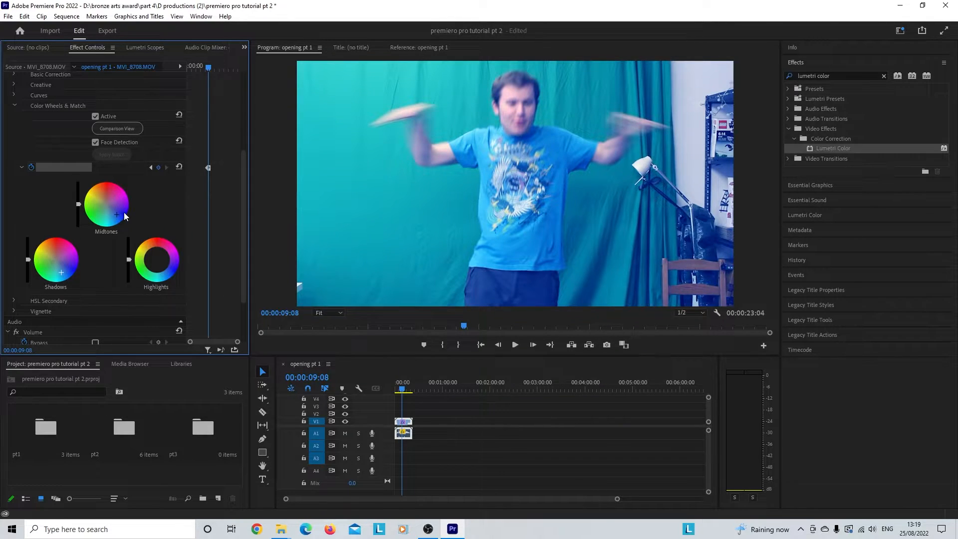
drag(157, 260, 167, 270)
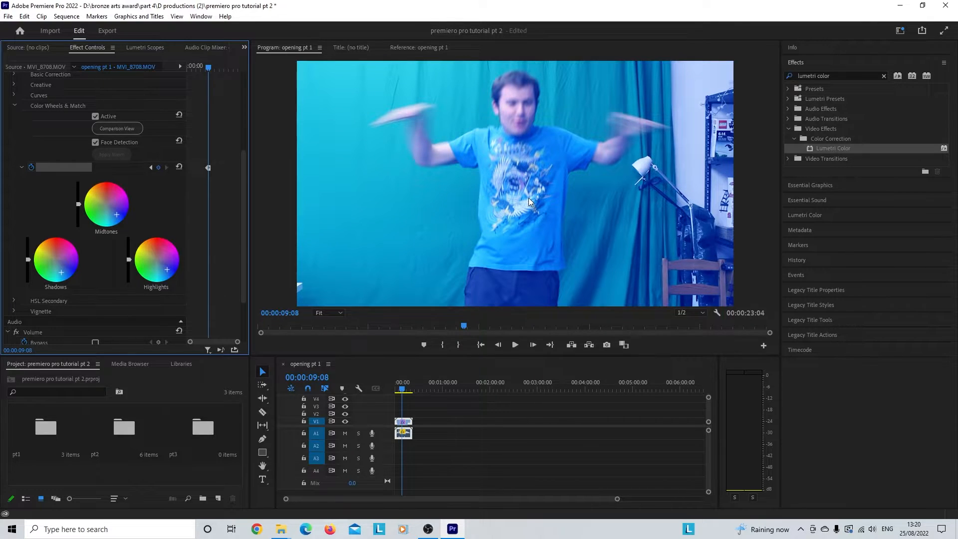
Step: Look over the Lumetri Color settings and play the recoloured clip from the start of the sequence
click(802, 62)
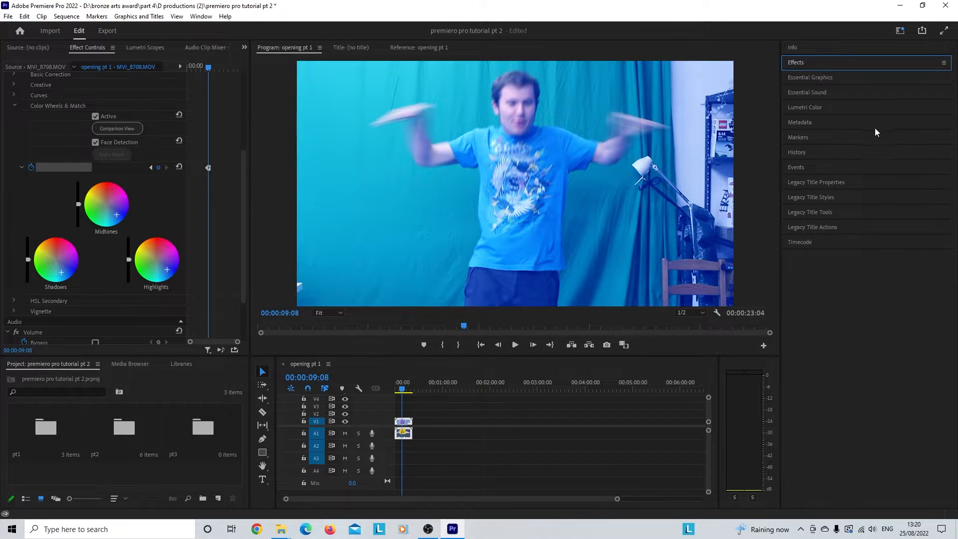
click(801, 109)
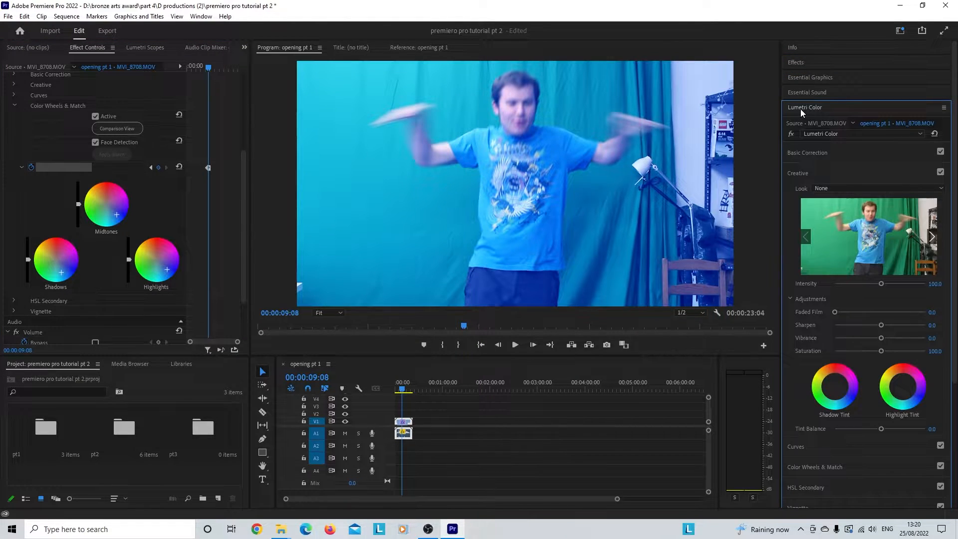
click(801, 107)
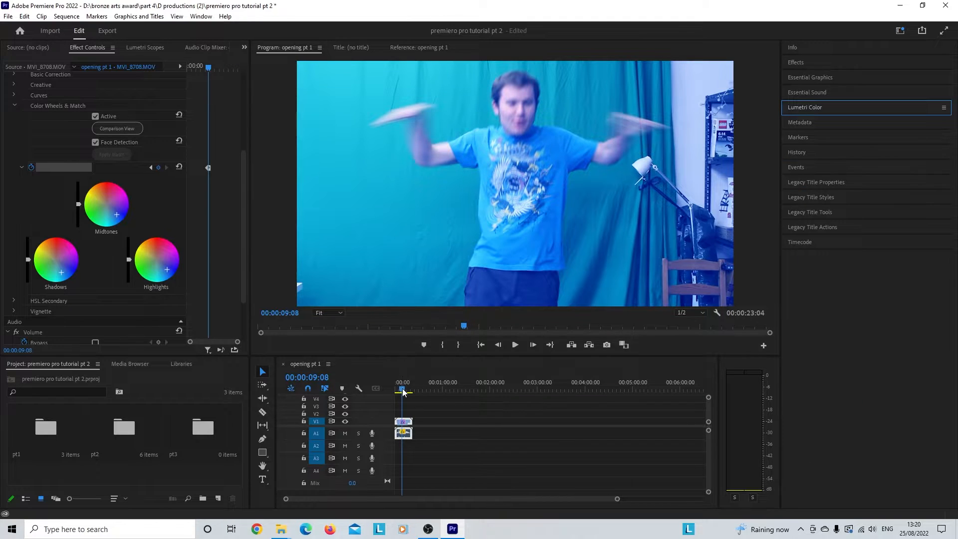
drag(404, 392, 396, 390)
click(516, 345)
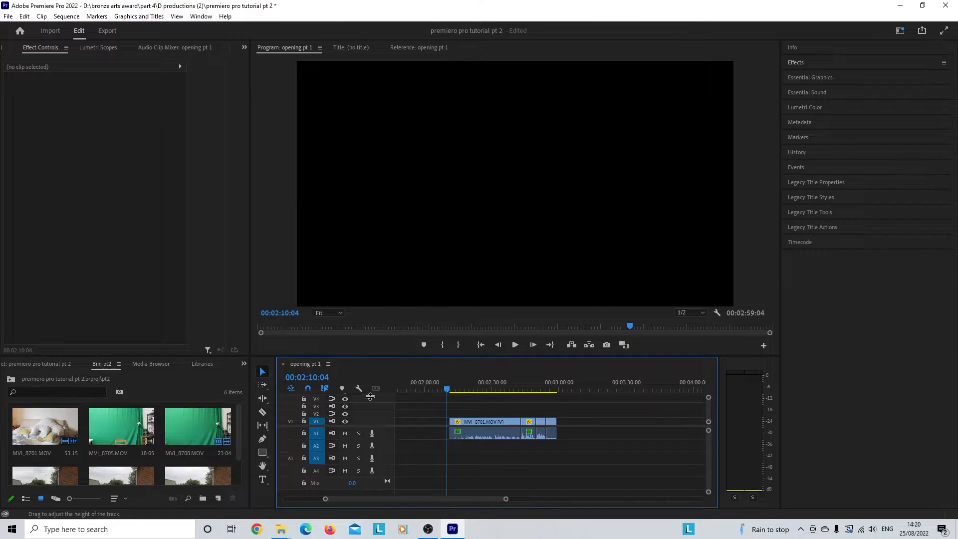
Step: Play the edited sequence from 00:02:10:04 and stop it at 00:02:57:20
click(516, 345)
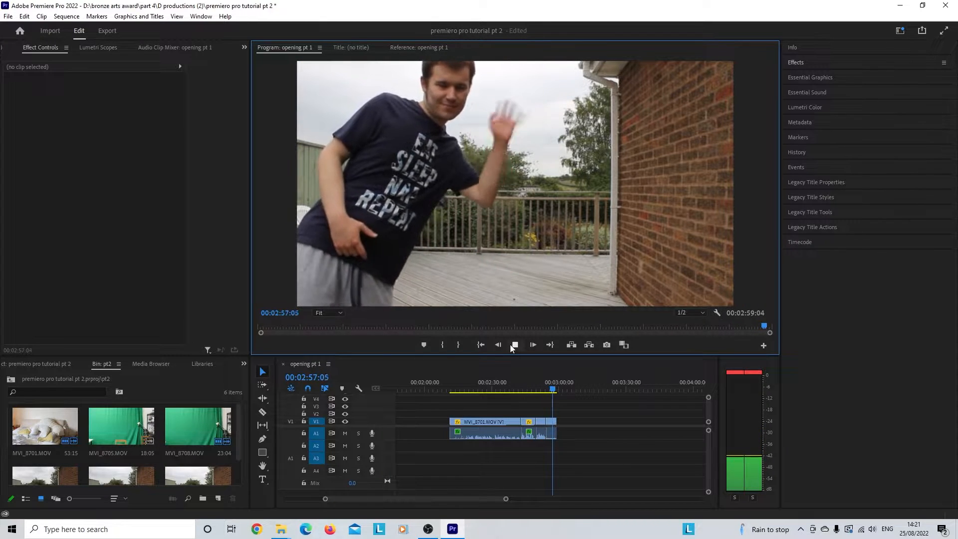
click(511, 345)
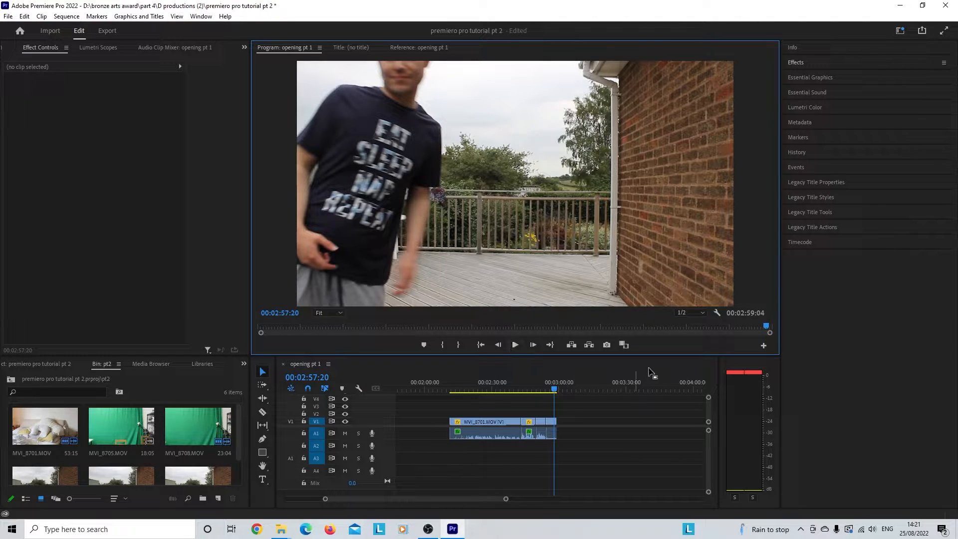
Step: Look through the available video transitions, including Whip, Page Turn and VR Spherical Blur, in the effects list
click(798, 67)
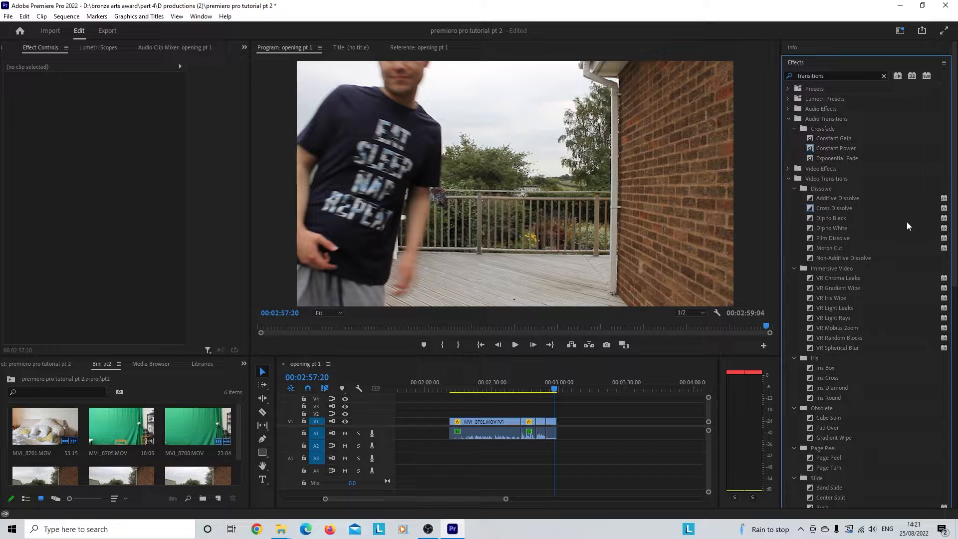
scroll(953, 267, down, 1)
scroll(952, 267, down, 5)
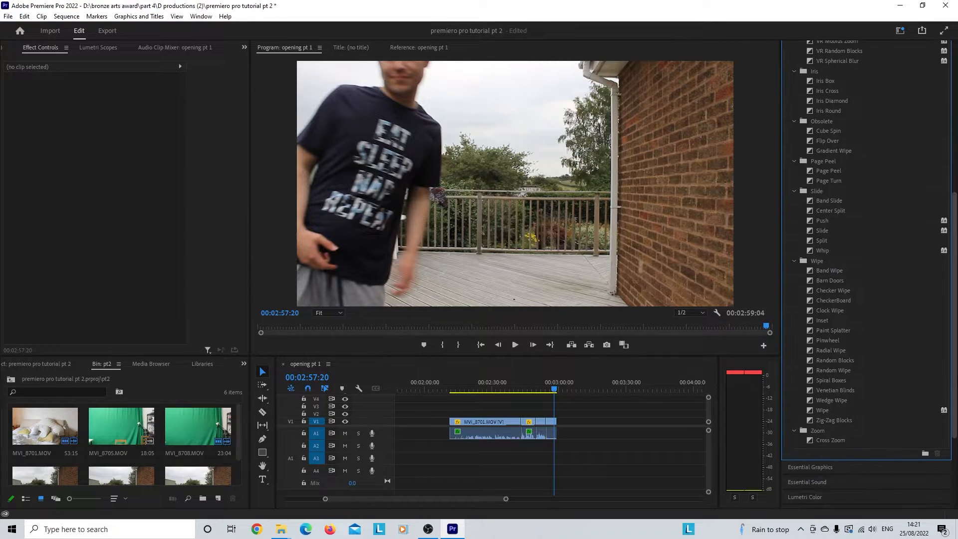
scroll(843, 277, up, 1)
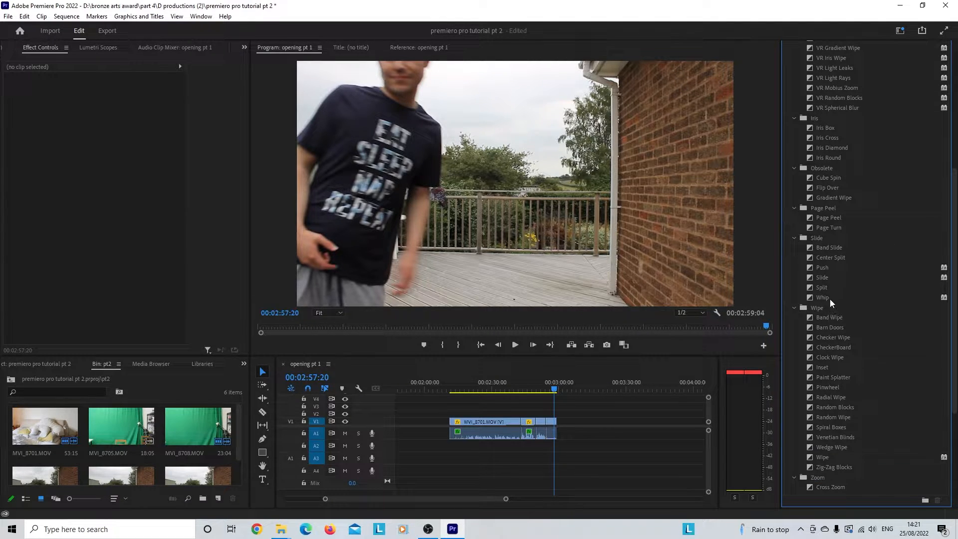
click(831, 298)
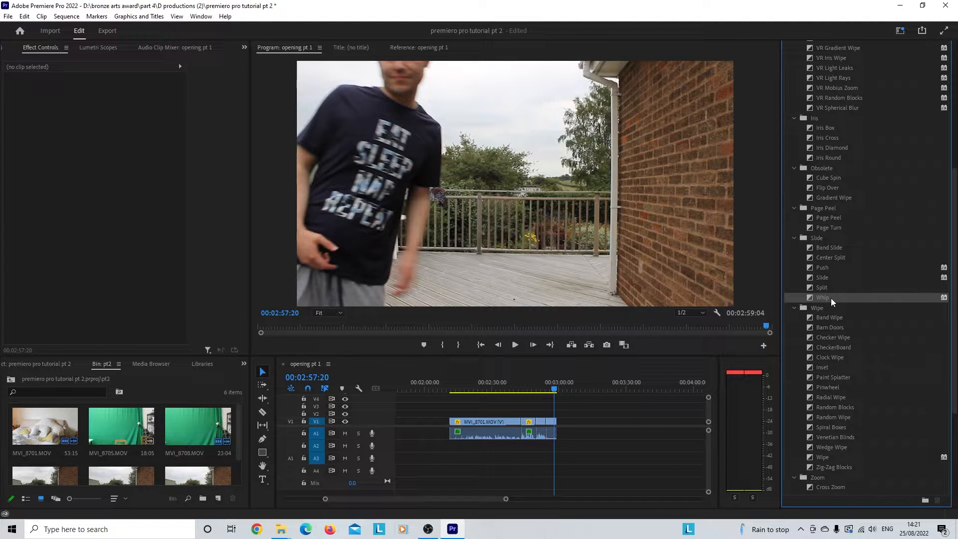
click(838, 229)
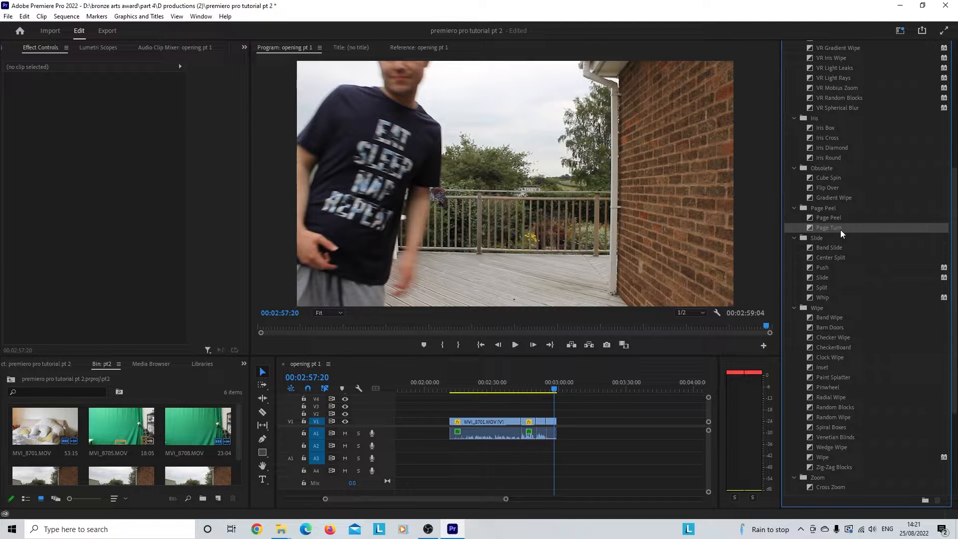
scroll(849, 215, up, 3)
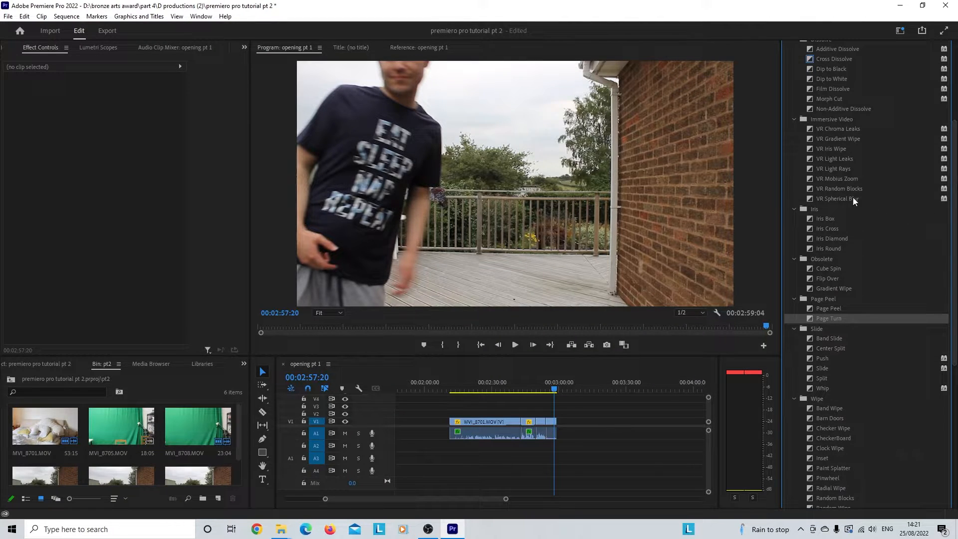
click(858, 199)
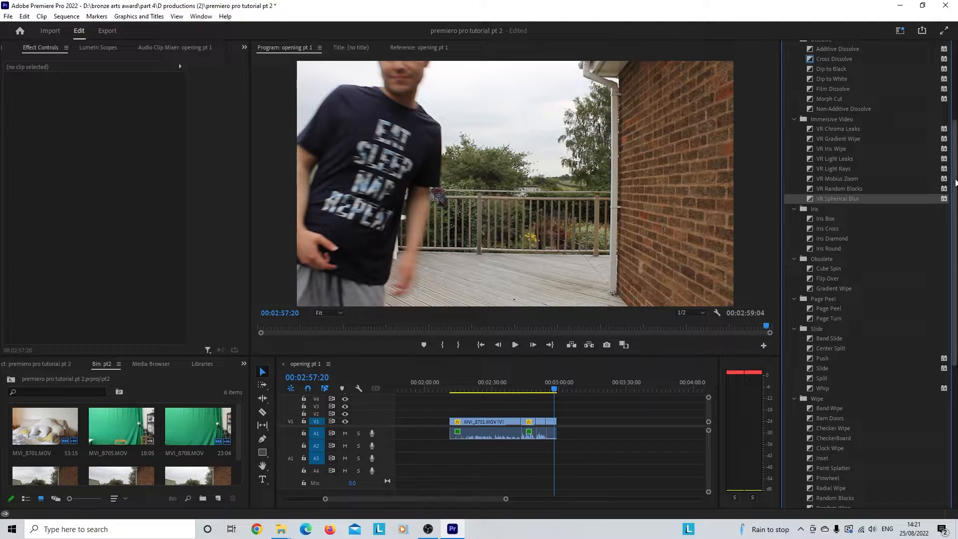
scroll(864, 125, up, 5)
click(795, 63)
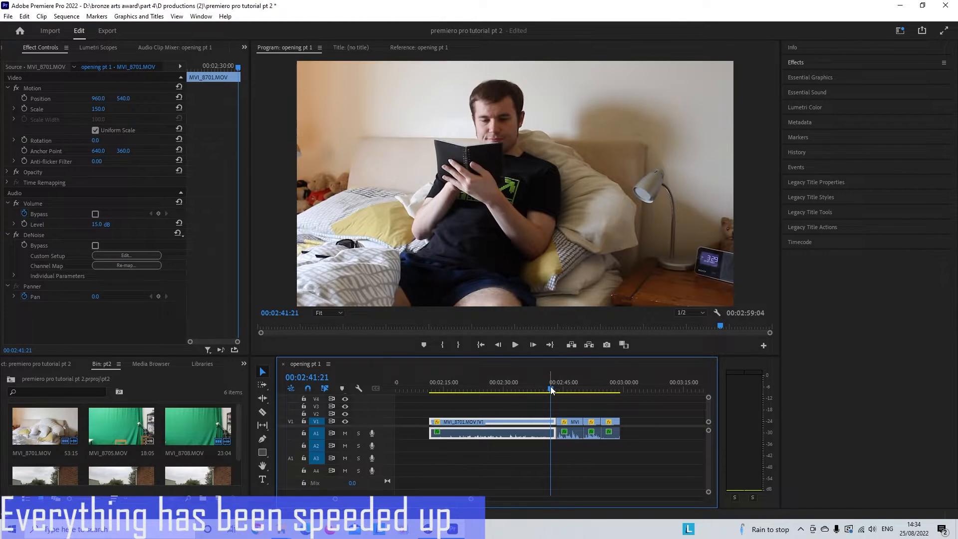
Step: Remove the unneeded footage after 00:02:42:01, between MVI_8701 and MVI_8715, and close the gap
mouse_move(550, 386)
mouse_down()
mouse_move(562, 388)
mouse_move(550, 399)
mouse_up()
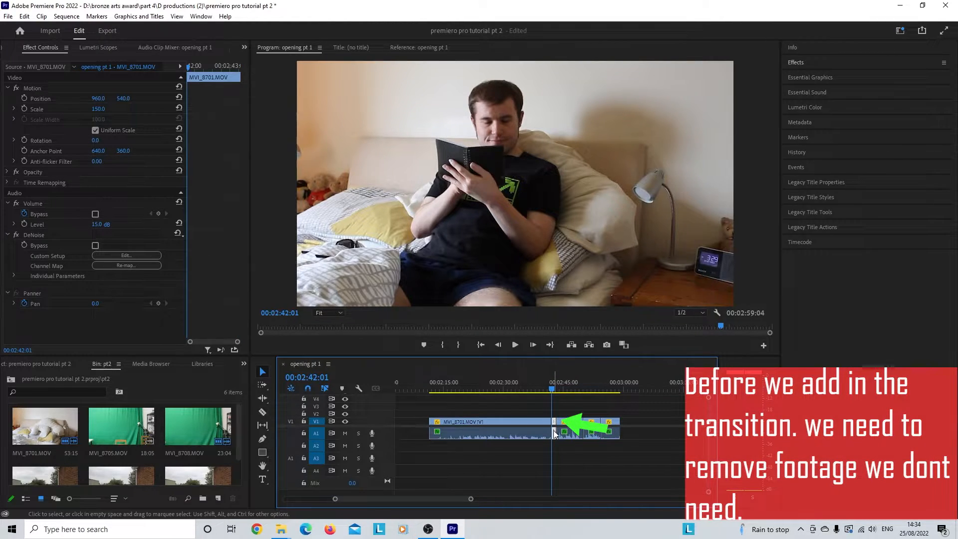
drag(553, 431, 558, 425)
right_click(555, 425)
click(571, 431)
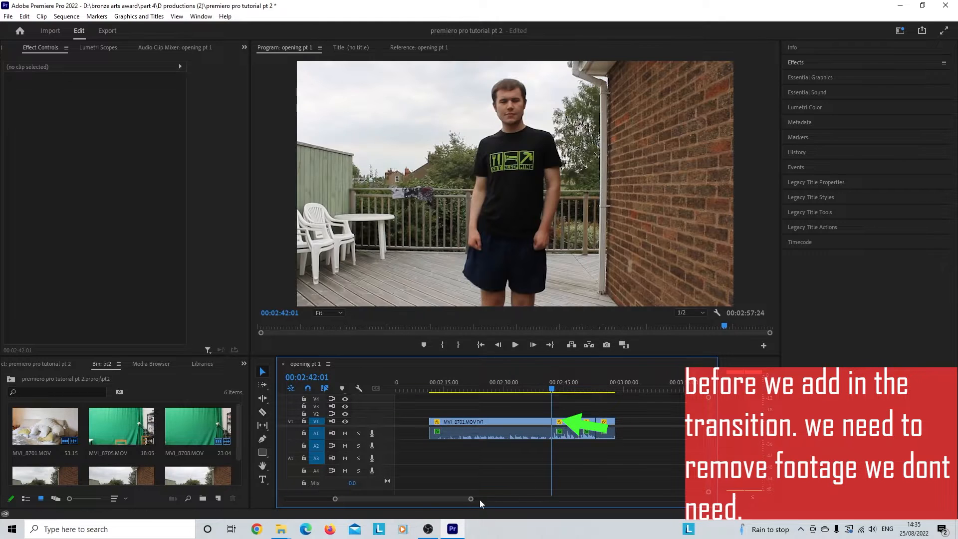
Step: Apply the Page Turn transition to the cut between MVI_8701 and MVI_8715 and show it at 00:02:42:00
drag(471, 500, 431, 500)
click(798, 63)
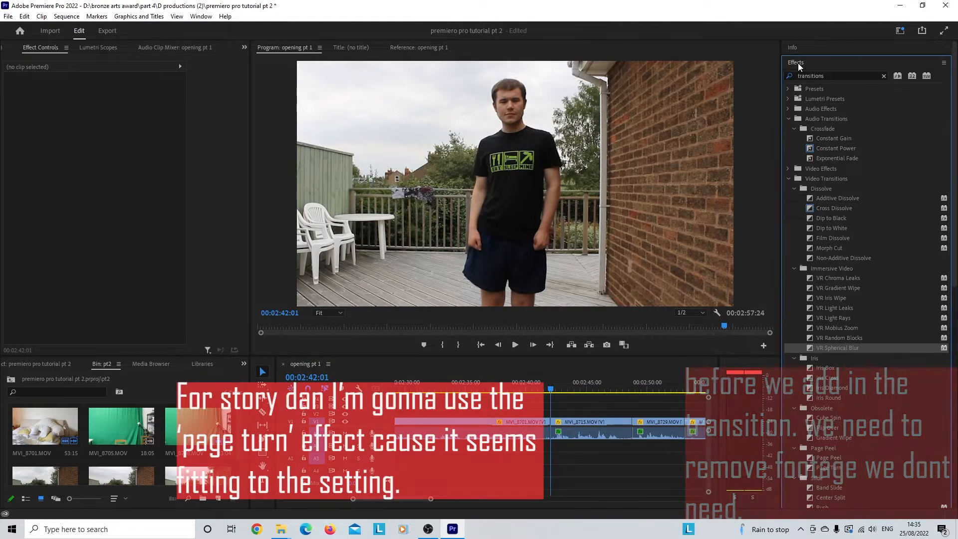
scroll(817, 315, down, 2)
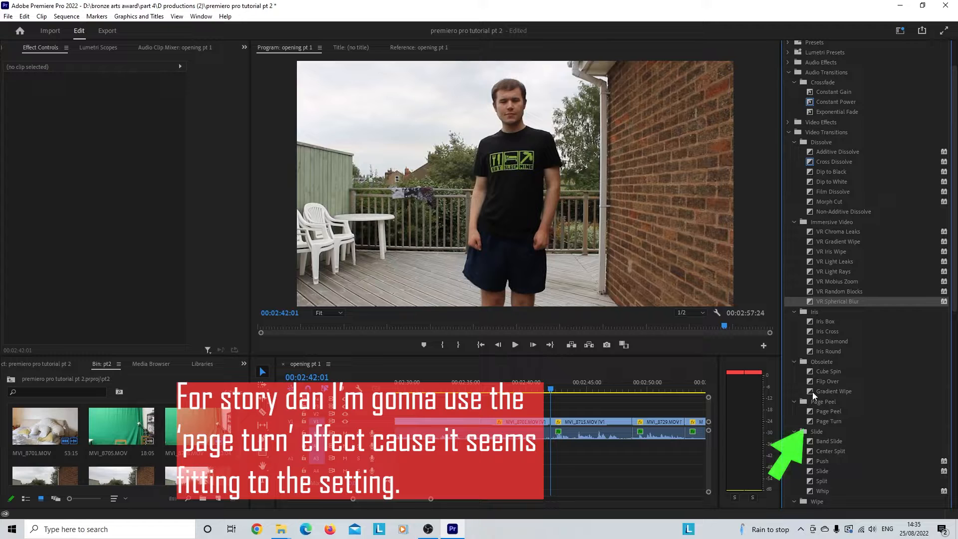
drag(810, 421, 778, 423)
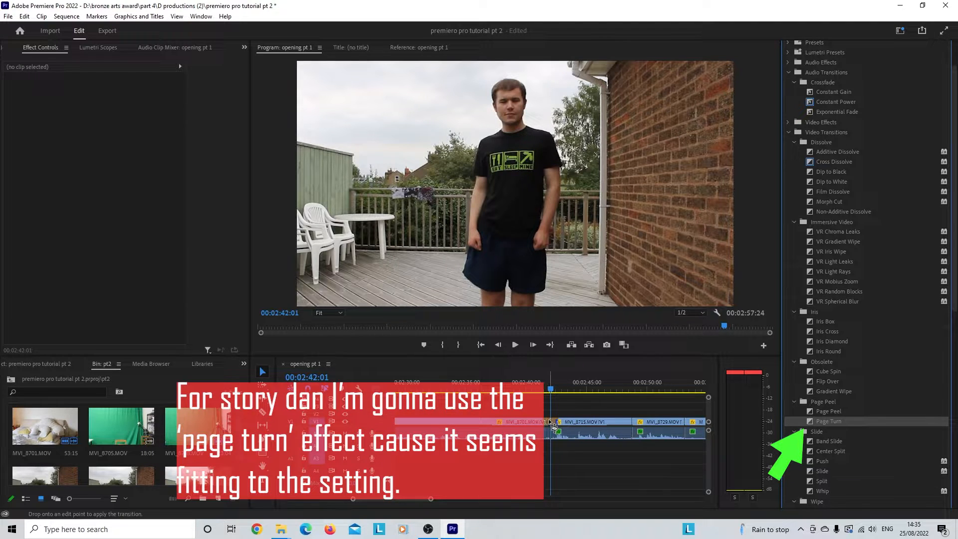
drag(554, 425, 550, 391)
click(548, 391)
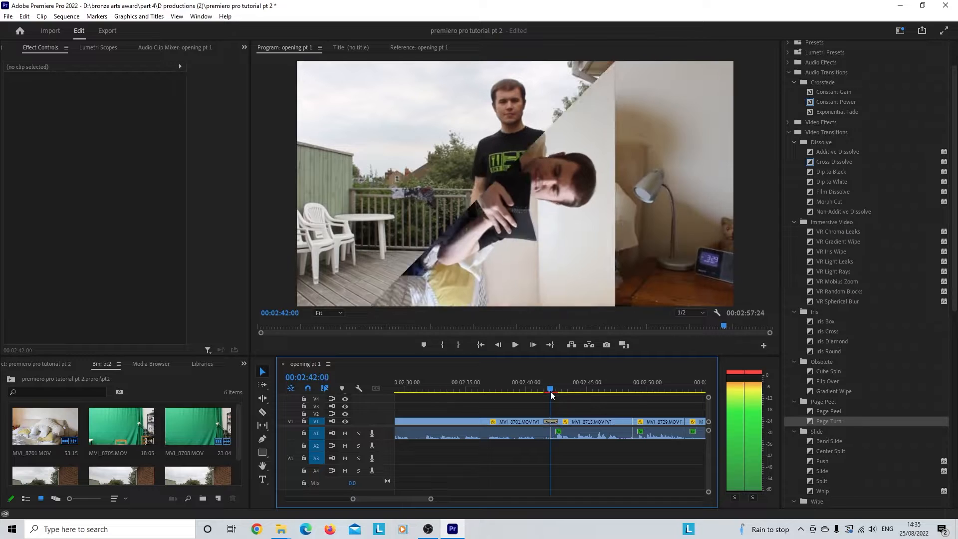
Step: Select the Page Turn transition and set its duration to 00:00:01:15
click(552, 422)
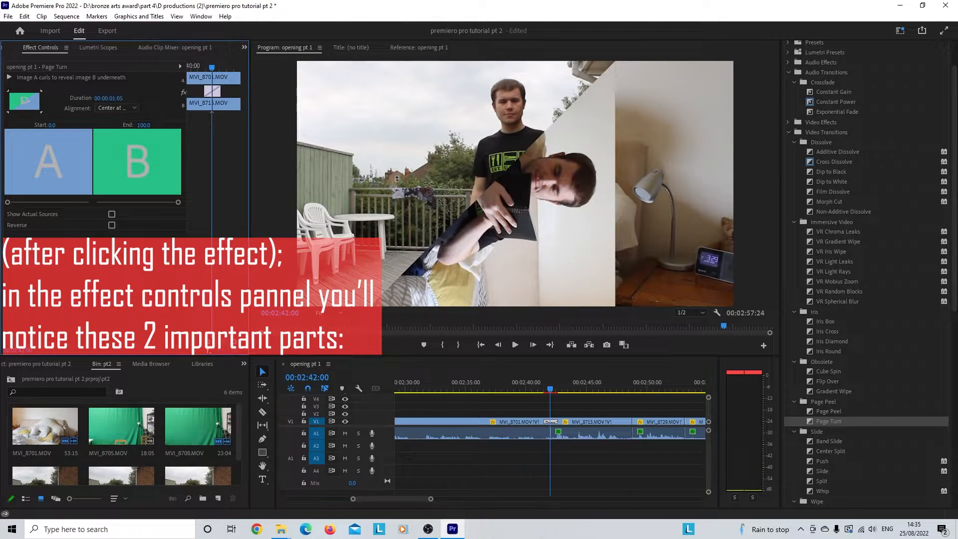
key(Return)
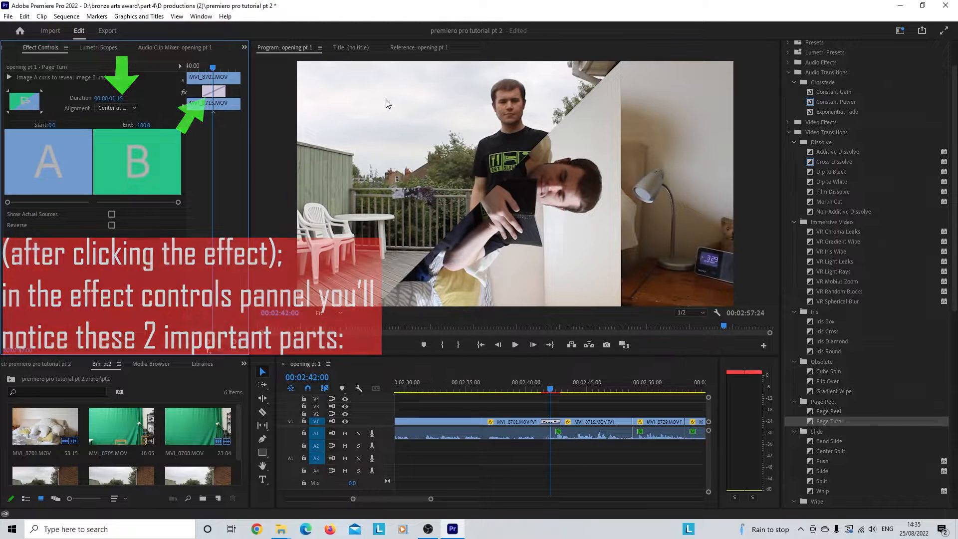
key(Right)
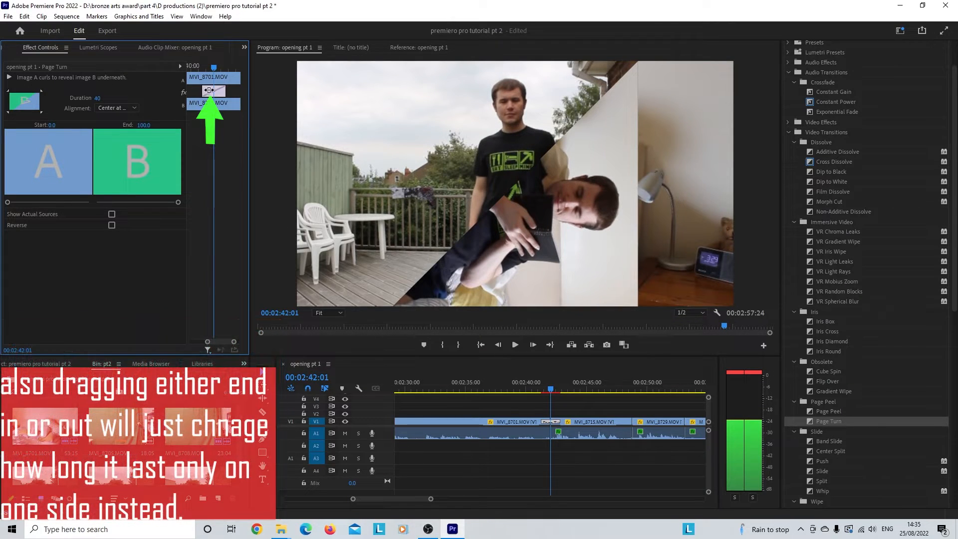
Step: Trim the Page Turn transition's span in its effect settings to a duration of 00:00:00:20
drag(220, 94, 210, 91)
scroll(341, 130, up, 8)
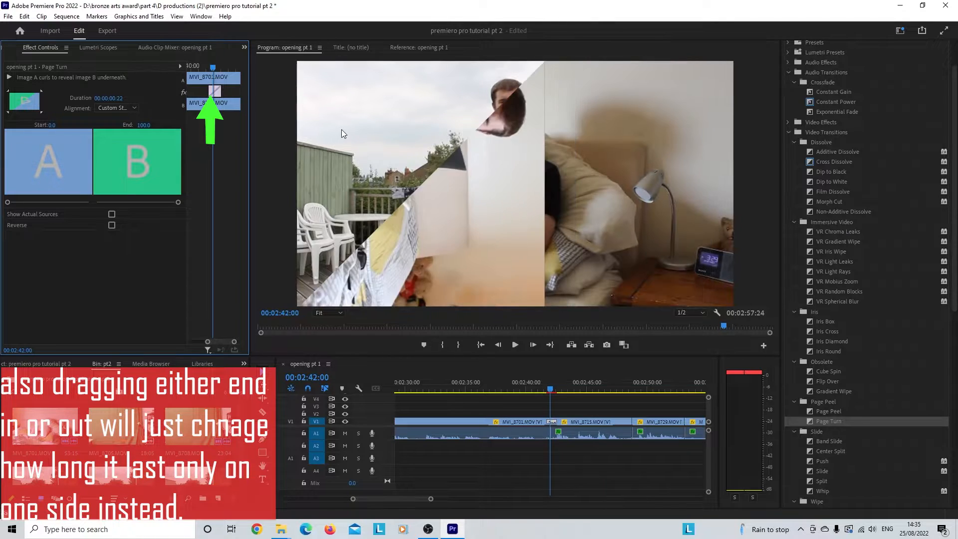
scroll(342, 130, down, 1)
scroll(342, 130, down, 6)
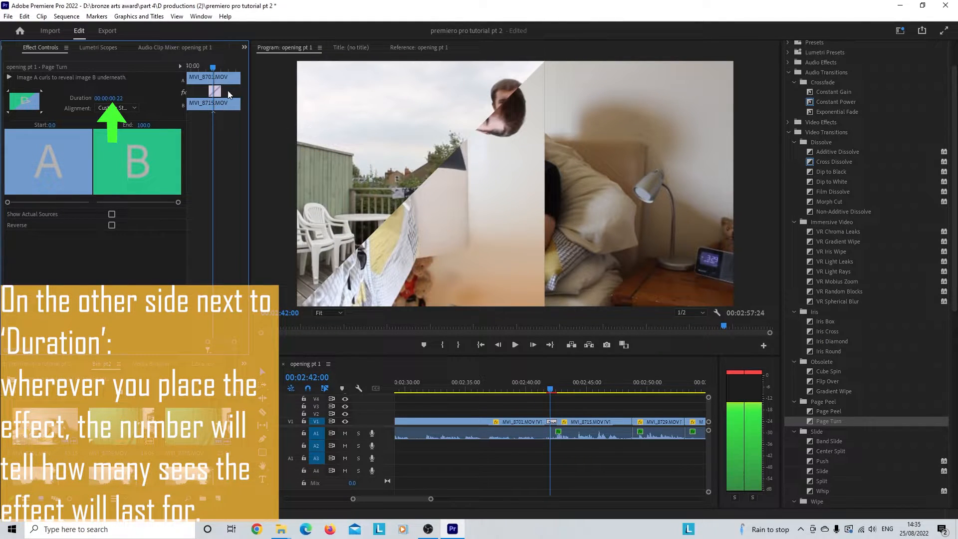
drag(217, 93, 216, 94)
scroll(341, 119, up, 7)
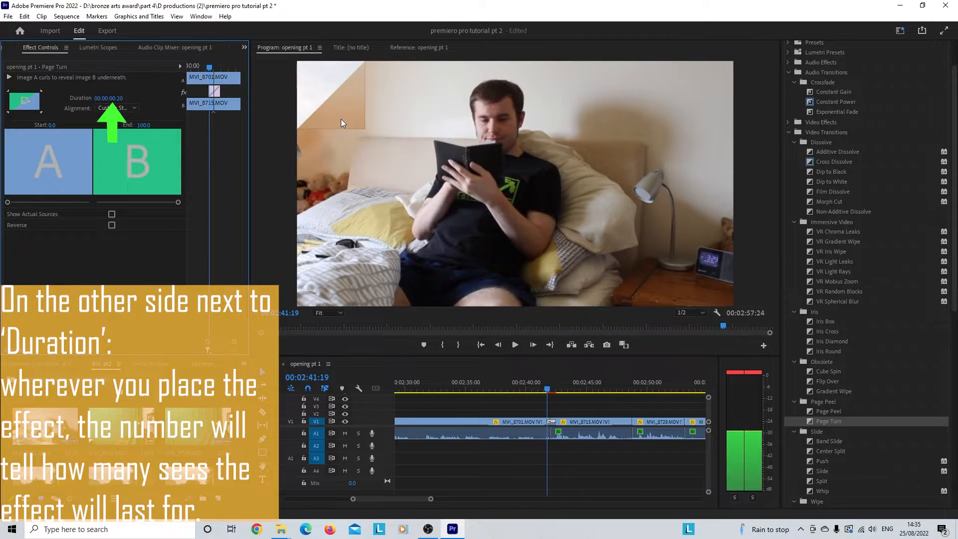
Step: Play the Page Turn transition twice from just before the cut, the second time from 00:02:41:17
scroll(342, 120, down, 12)
drag(553, 389, 537, 385)
click(515, 345)
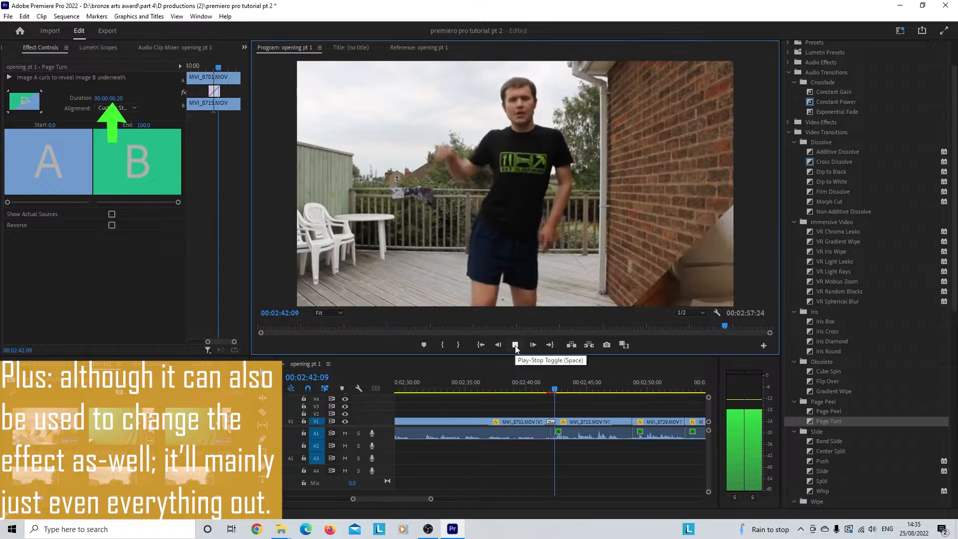
scroll(515, 414, down, 5)
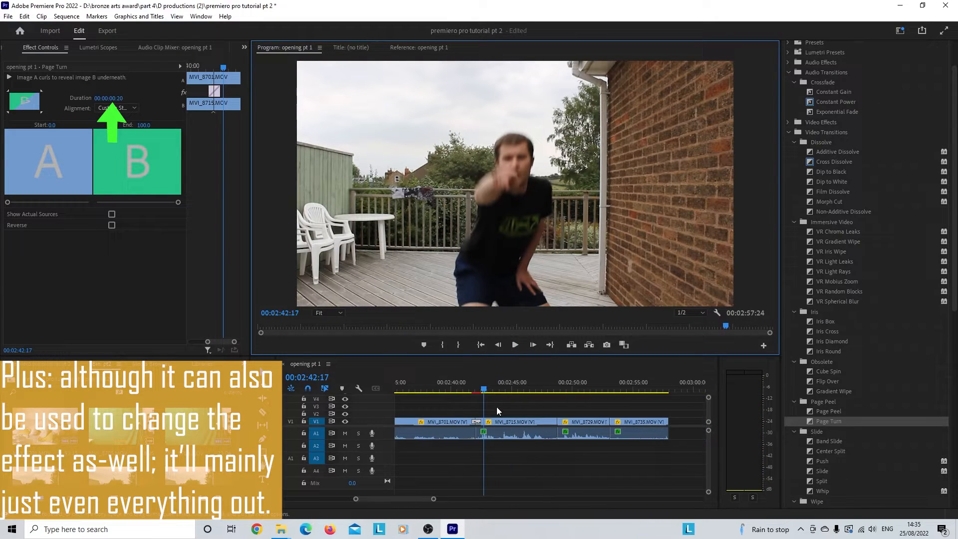
drag(483, 388, 472, 391)
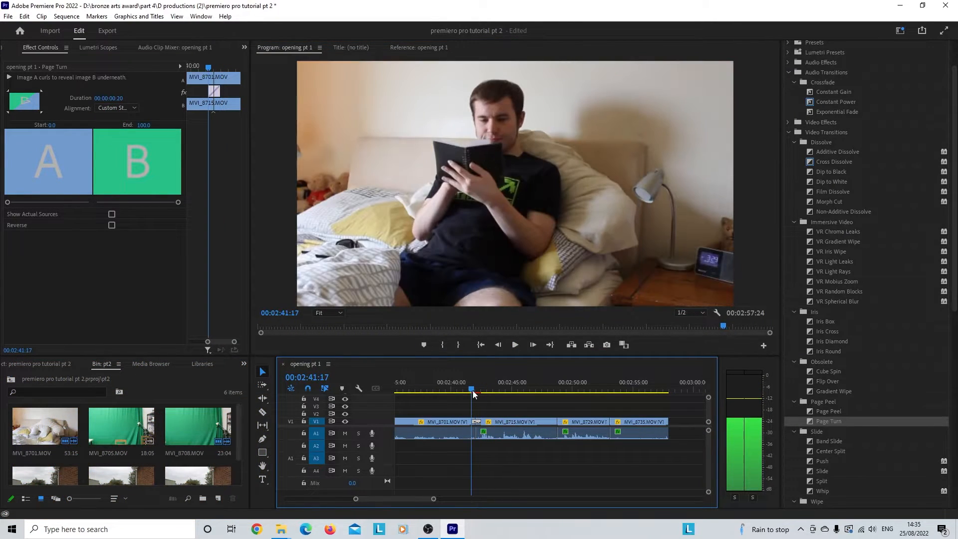
click(516, 345)
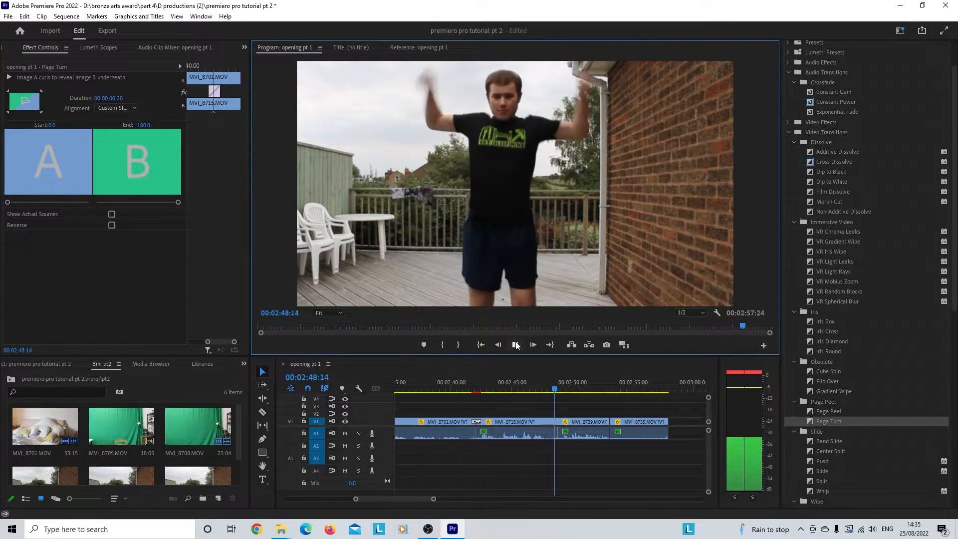
click(515, 345)
Step: Move to the cut between MVI_8715 and MVI_8729 at 00:02:48:20 and apply the Whip transition there
scroll(540, 412, down, 1)
scroll(540, 411, down, 1)
key(Left)
key(Right)
key(Left)
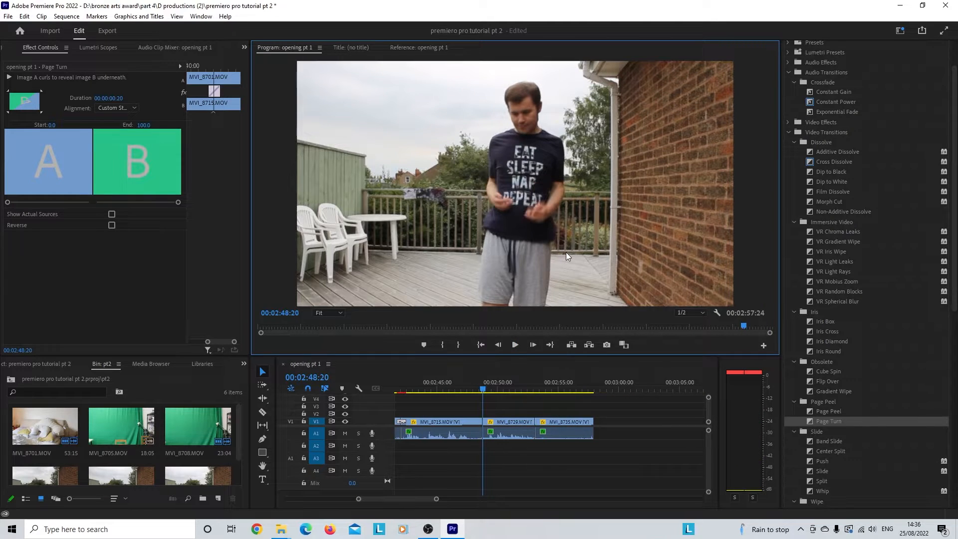
scroll(796, 388, down, 2)
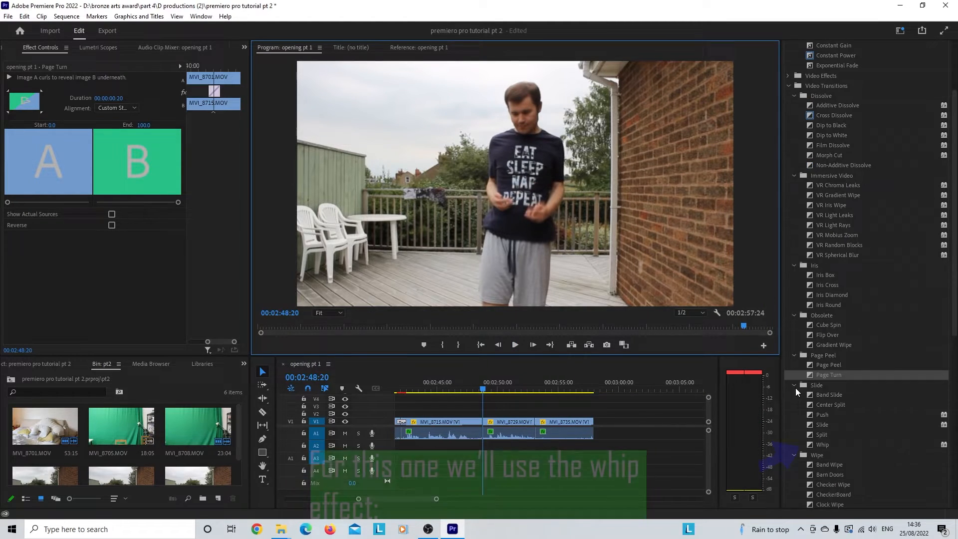
click(821, 445)
drag(482, 424, 483, 422)
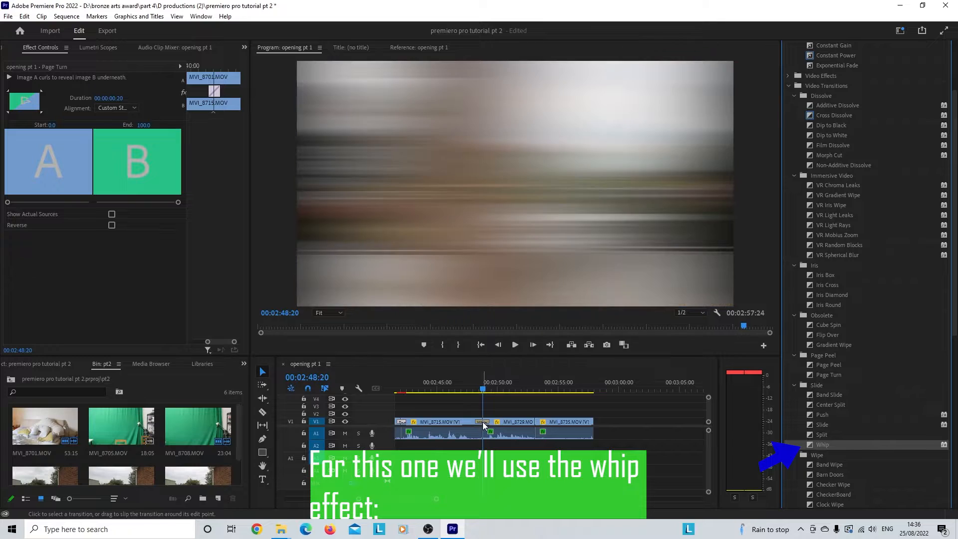
Step: Set the Whip transition's duration to 10 frames and play it from 00:02:48:01
click(112, 97)
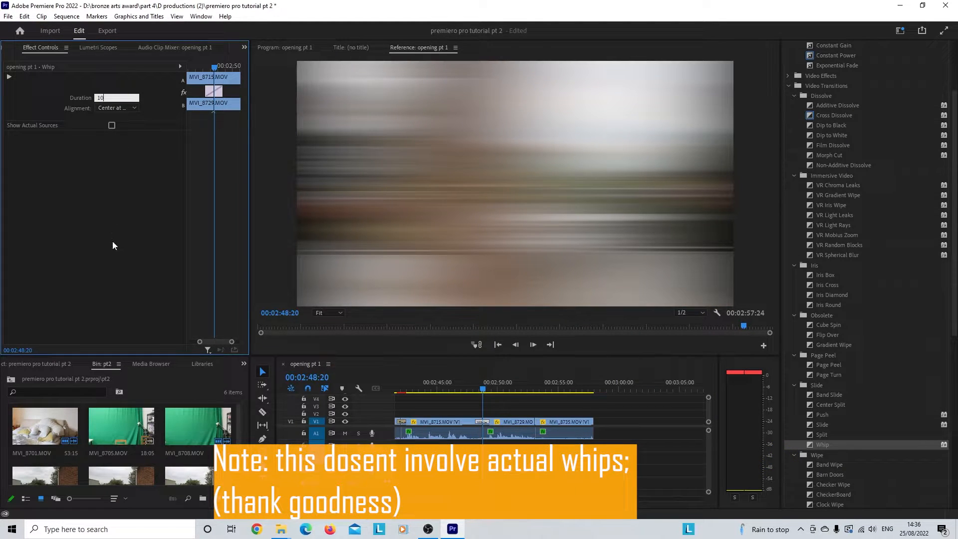
text(10)
key(Return)
click(474, 388)
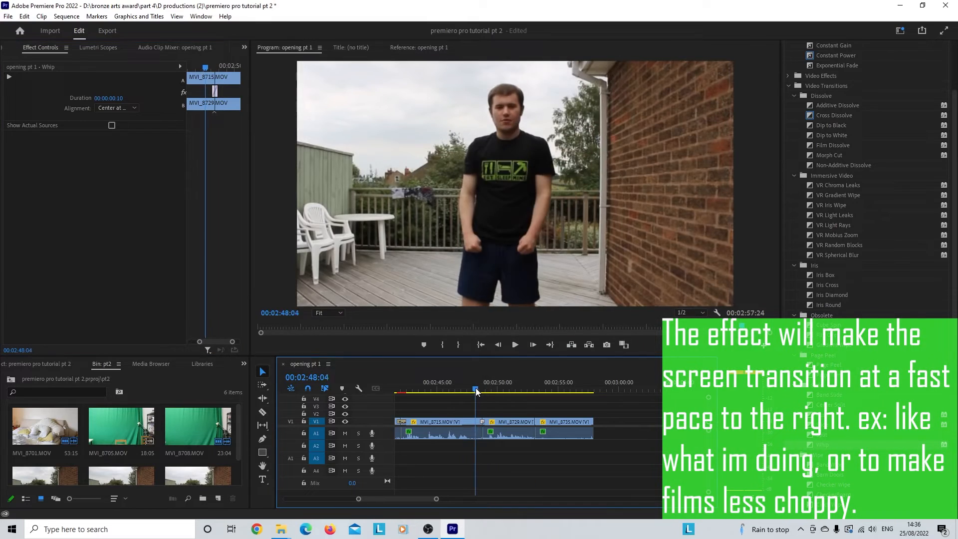
click(513, 345)
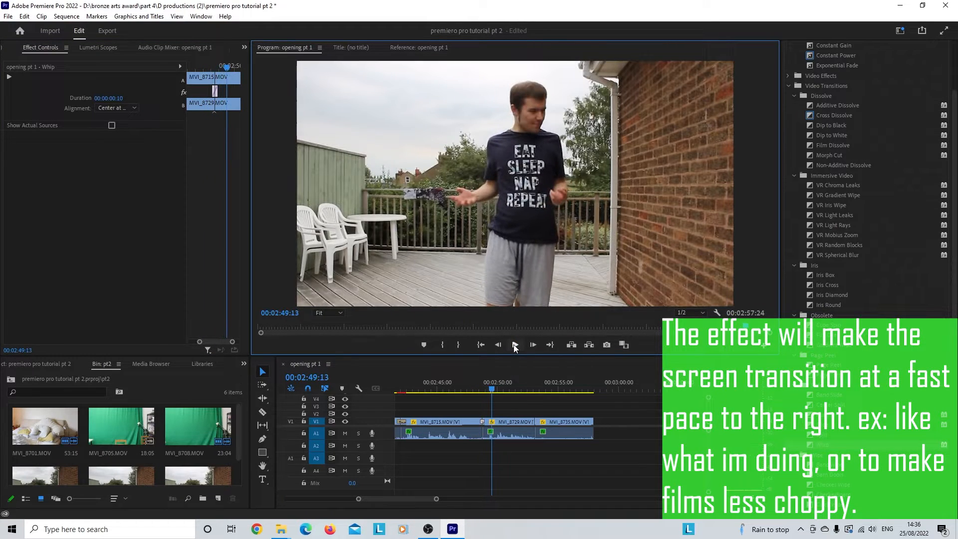
Step: Shorten the Whip transition's duration to 4 frames and play the sequence across that cut
click(484, 389)
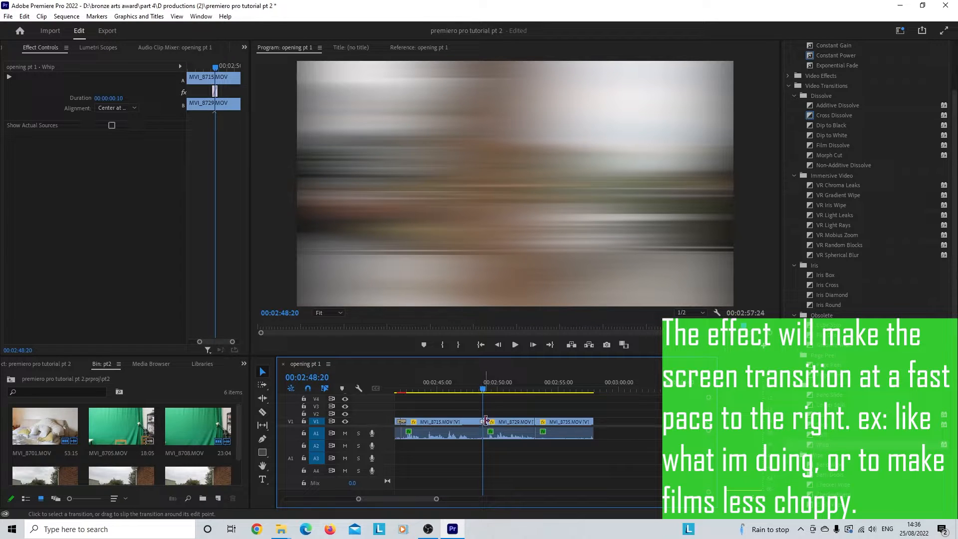
drag(436, 500, 409, 501)
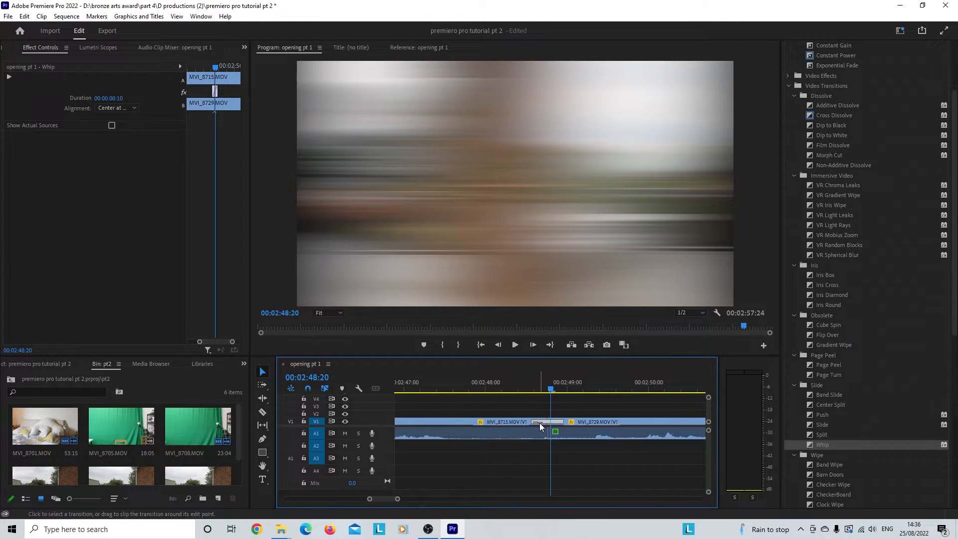
click(118, 99)
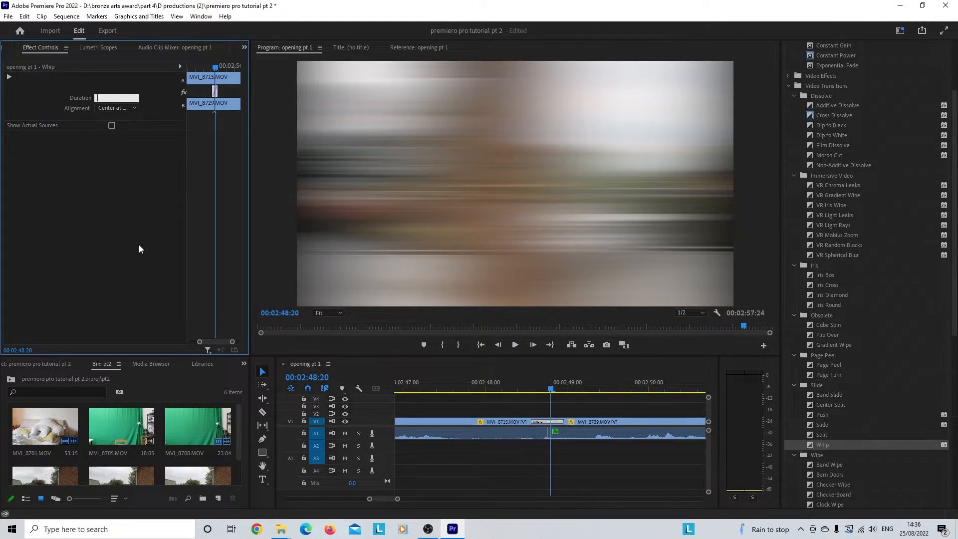
text(4)
key(Return)
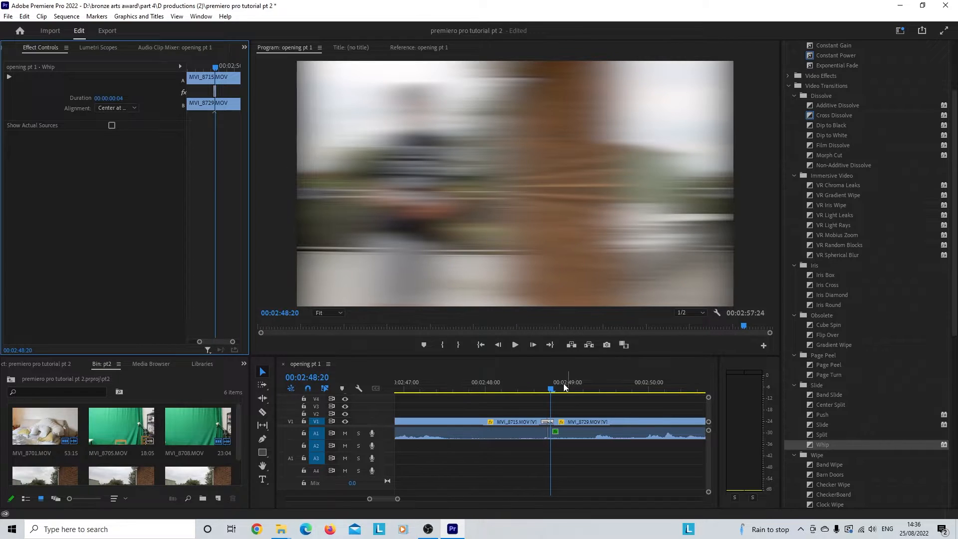
click(489, 392)
click(515, 345)
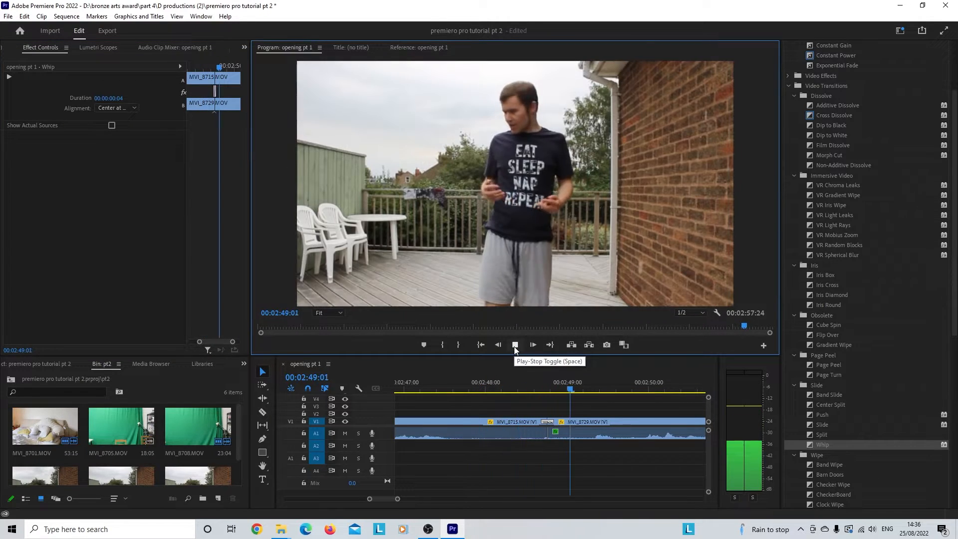
Step: Scrub across the cut to 00:02:48:21 and clear the Whip transition between MVI_8715 and MVI_8729
click(541, 391)
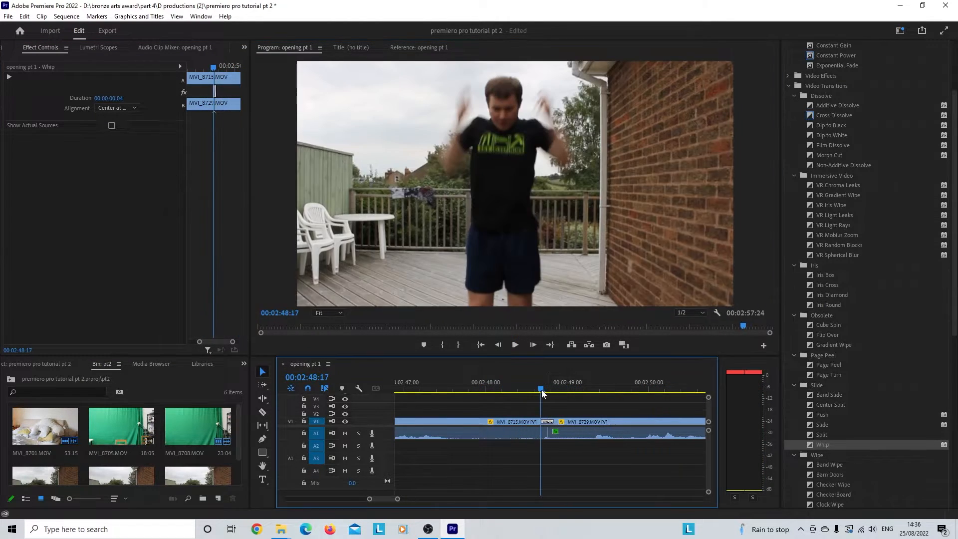
drag(542, 390, 554, 389)
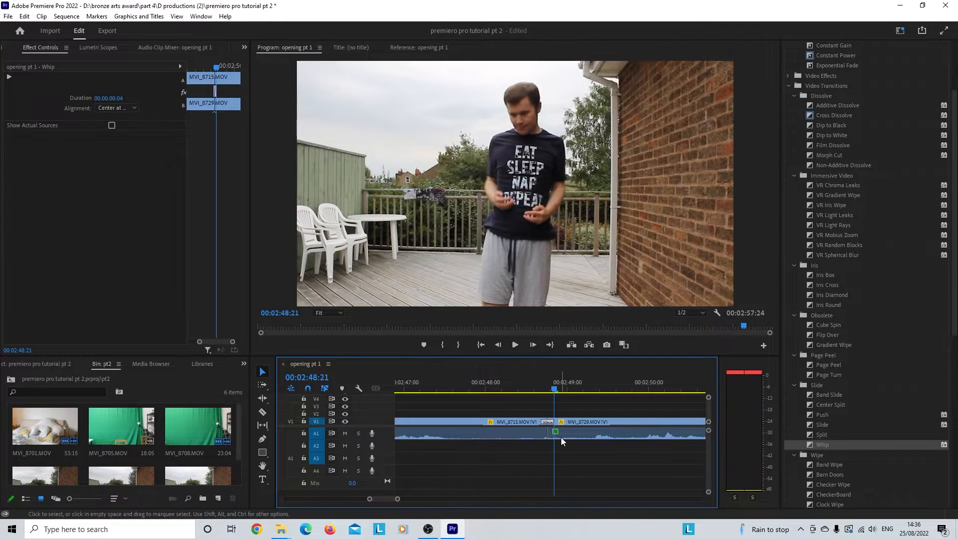
scroll(549, 438, down, 3)
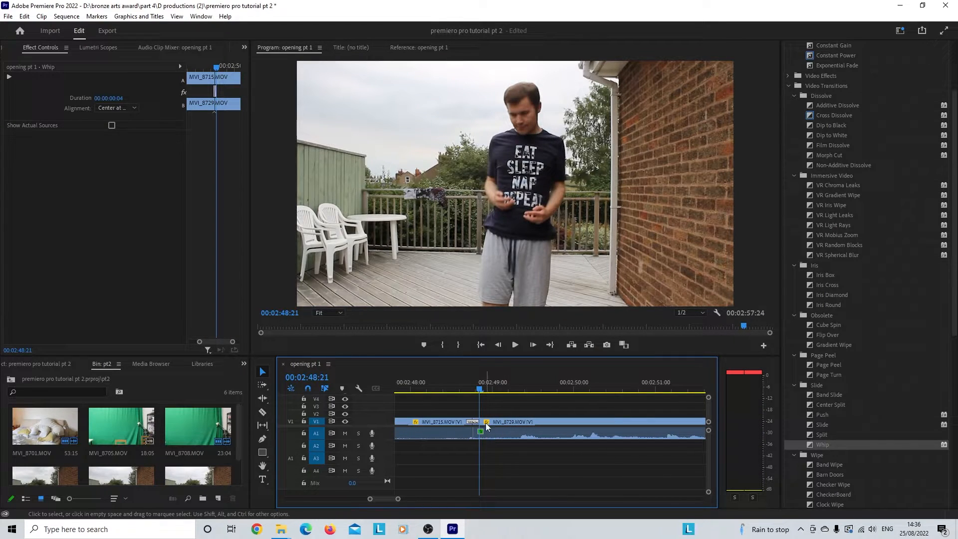
right_click(474, 422)
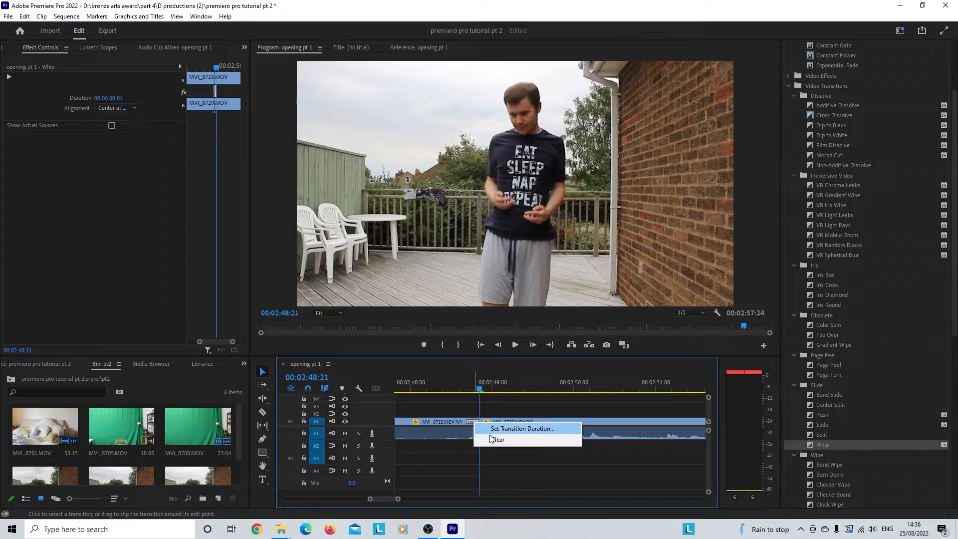
click(496, 439)
Step: Shift MVI_8729 and the clip after it to start at 00:02:48:21, and extend MVI_8729's start back to meet MVI_8715
drag(398, 499, 418, 500)
drag(635, 407, 678, 447)
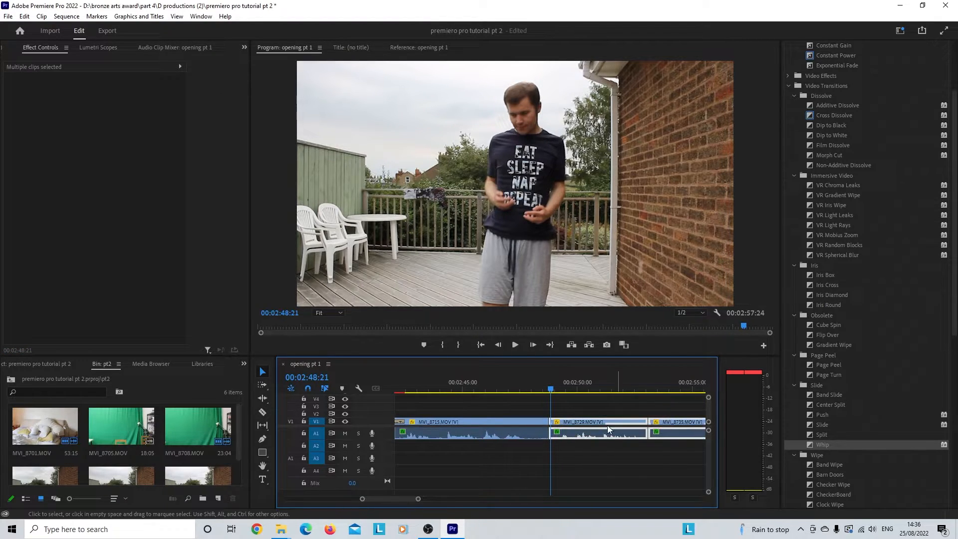
drag(597, 423, 599, 424)
drag(421, 500, 390, 500)
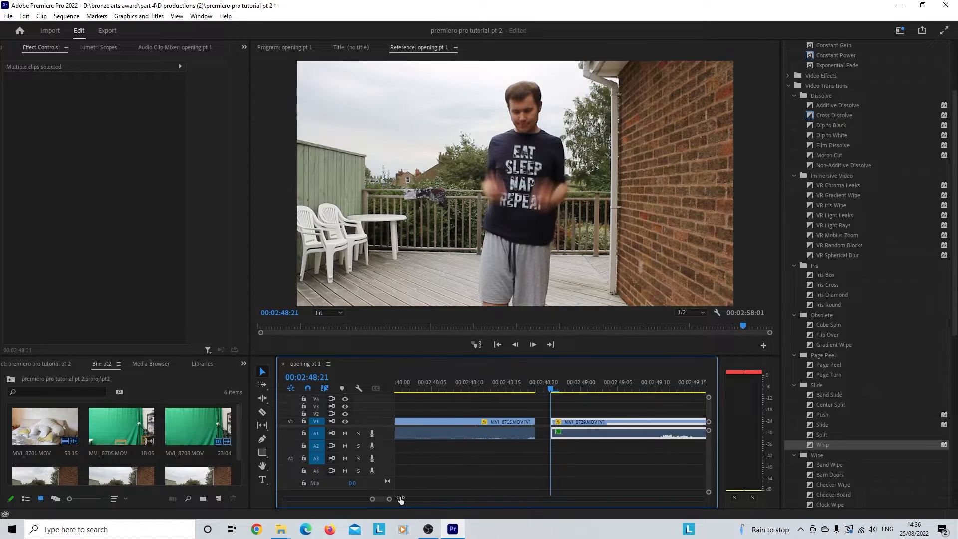
click(514, 457)
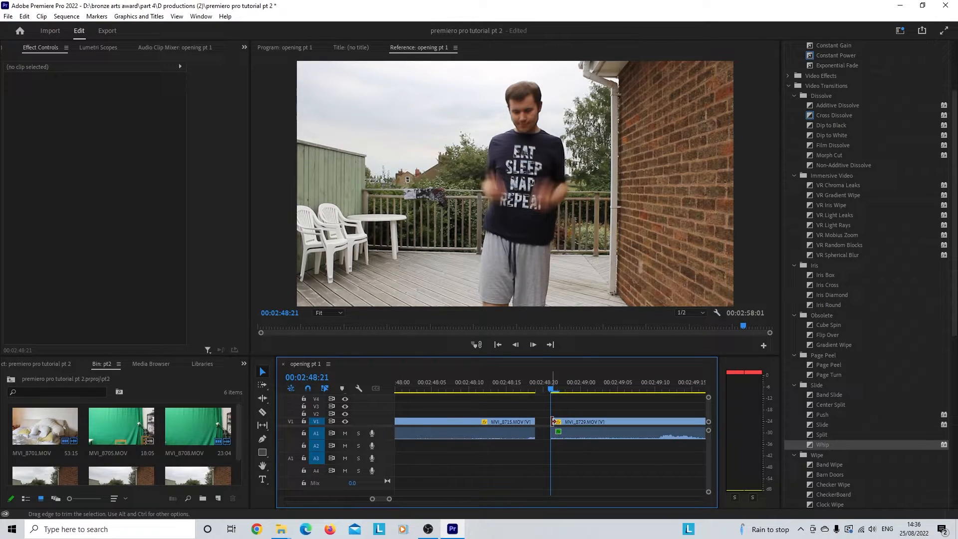
drag(553, 422, 536, 422)
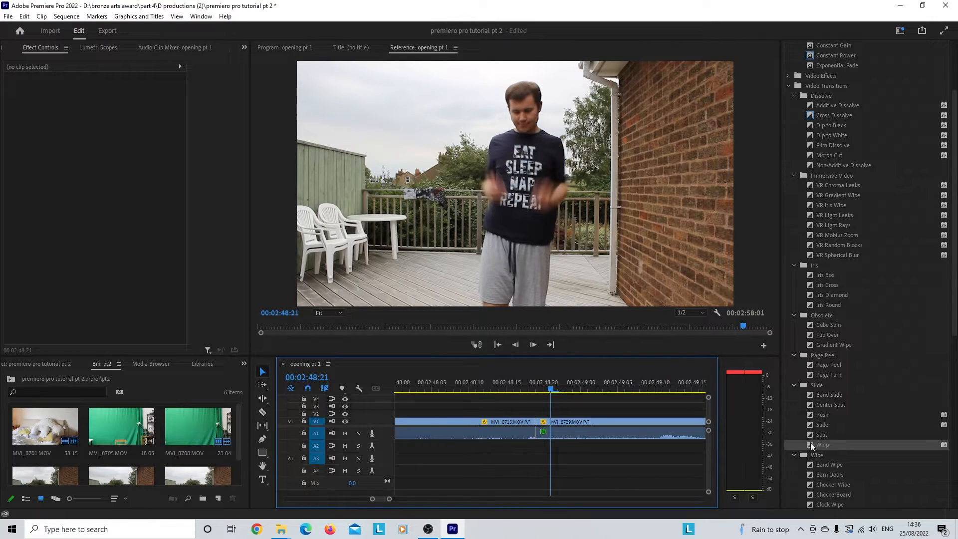
Step: Reapply the Whip transition at the cut between MVI_8715 and MVI_8729 and set its duration to 4 frames
drag(812, 446, 540, 422)
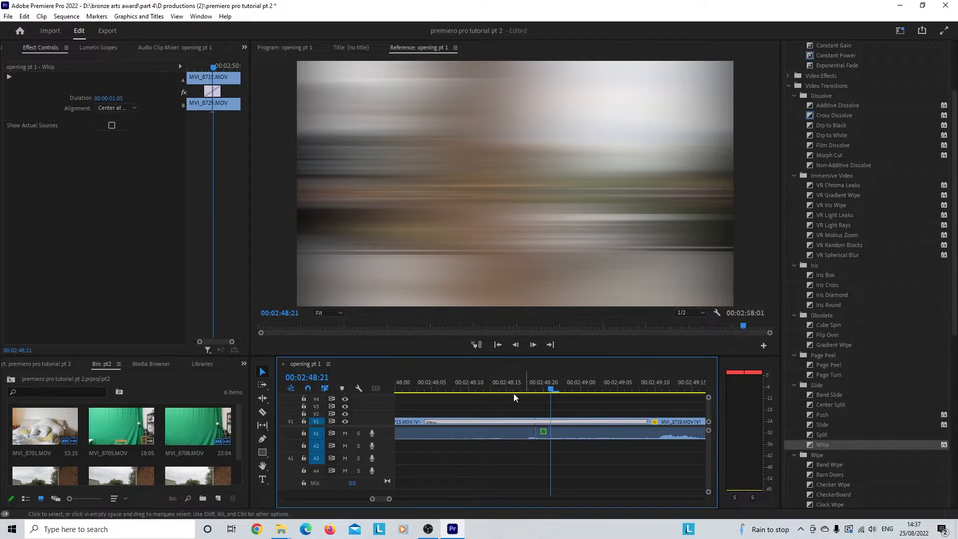
click(104, 98)
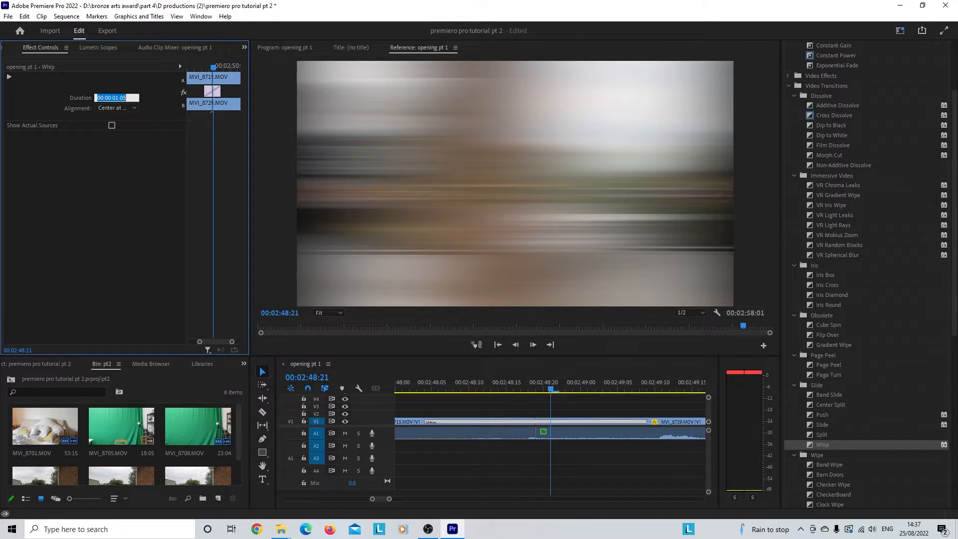
text(4)
key(Return)
Step: Play the Whip transition three times from before the cut, the first time from 00:02:48:11 and the last from 00:02:47:22
drag(549, 381, 474, 388)
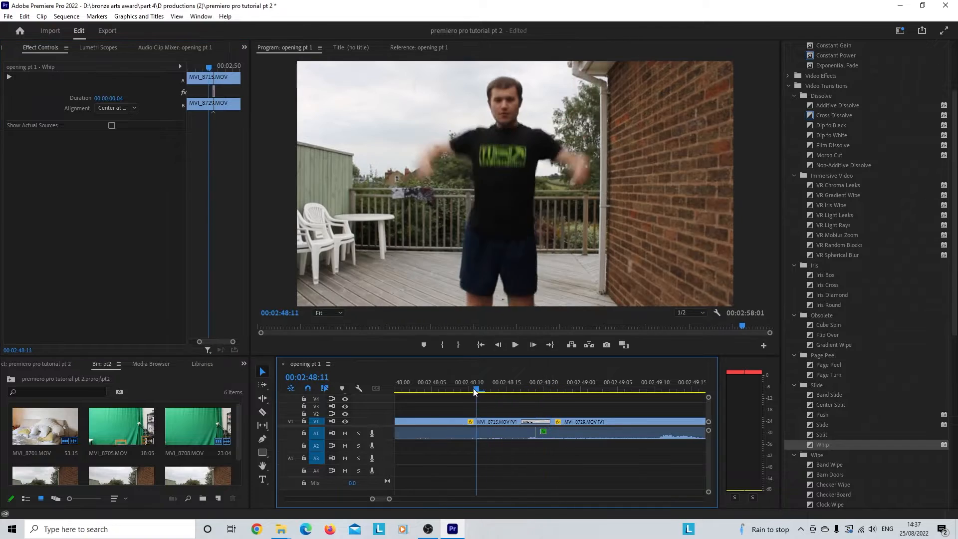
click(515, 344)
click(518, 349)
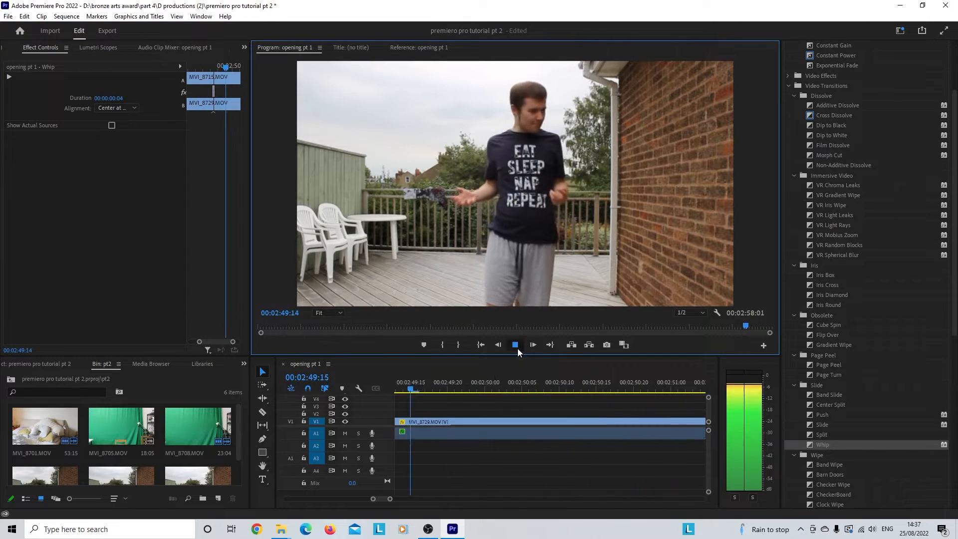
scroll(442, 406, up, 2)
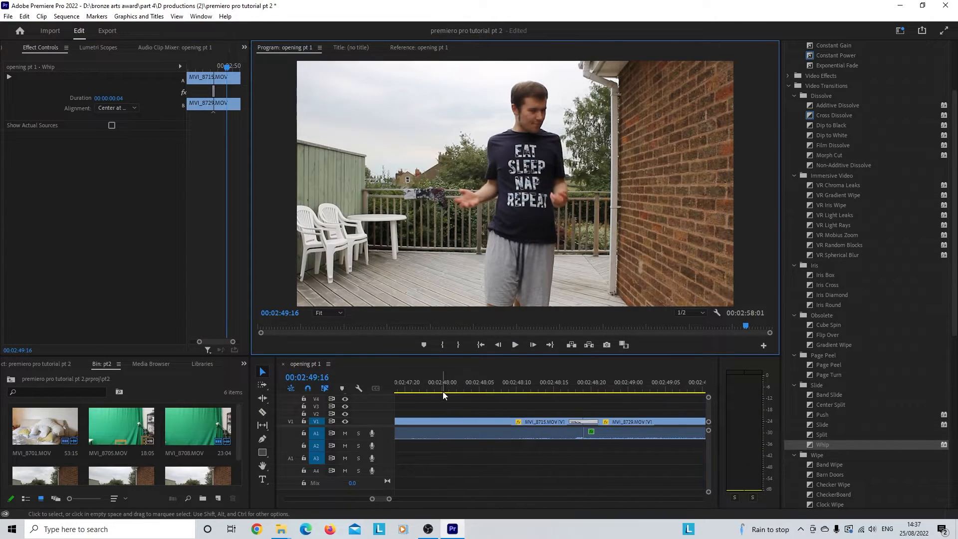
click(442, 390)
click(519, 348)
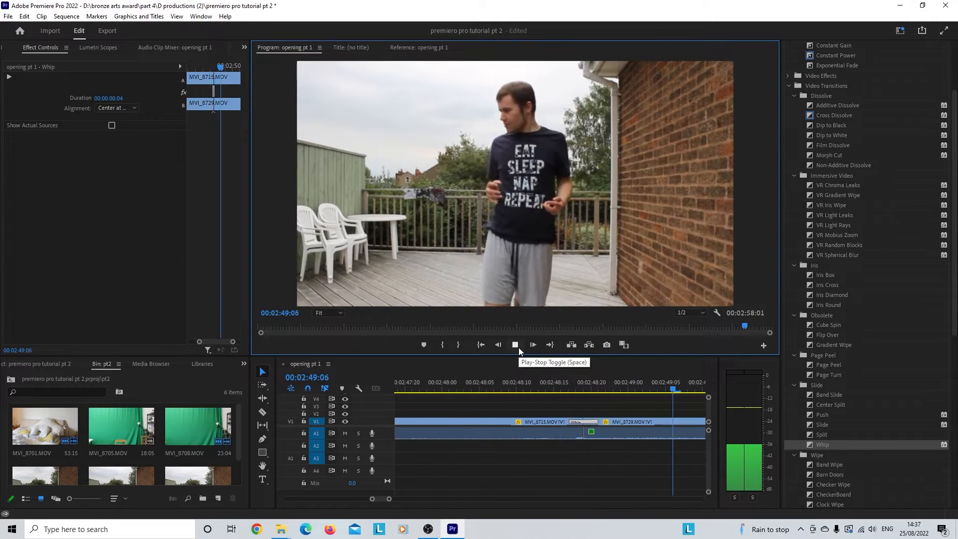
click(519, 347)
scroll(450, 403, up, 2)
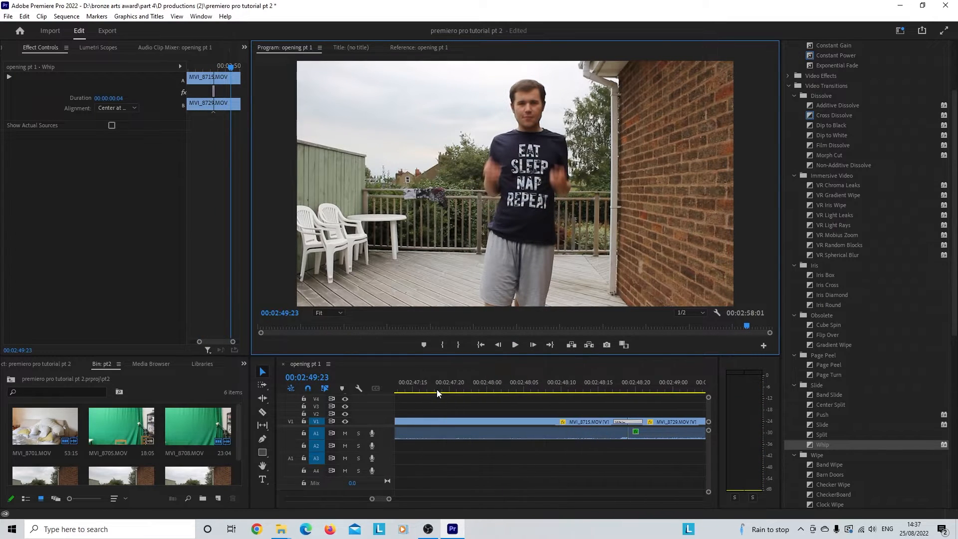
drag(490, 391, 466, 388)
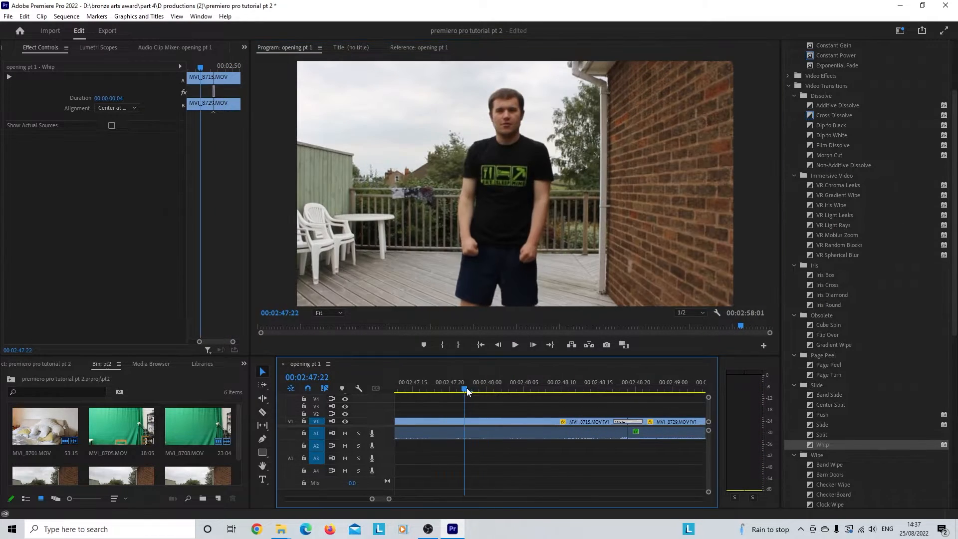
click(516, 345)
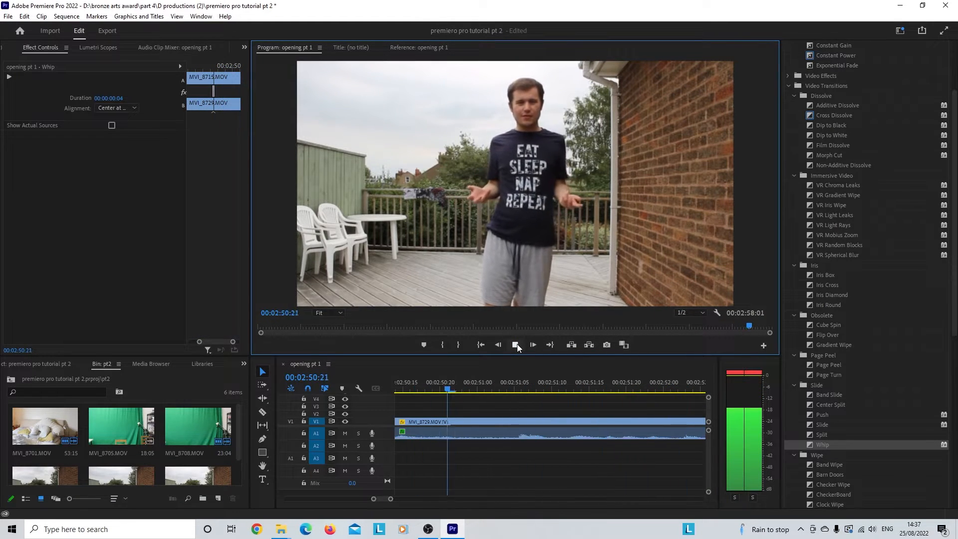
click(517, 345)
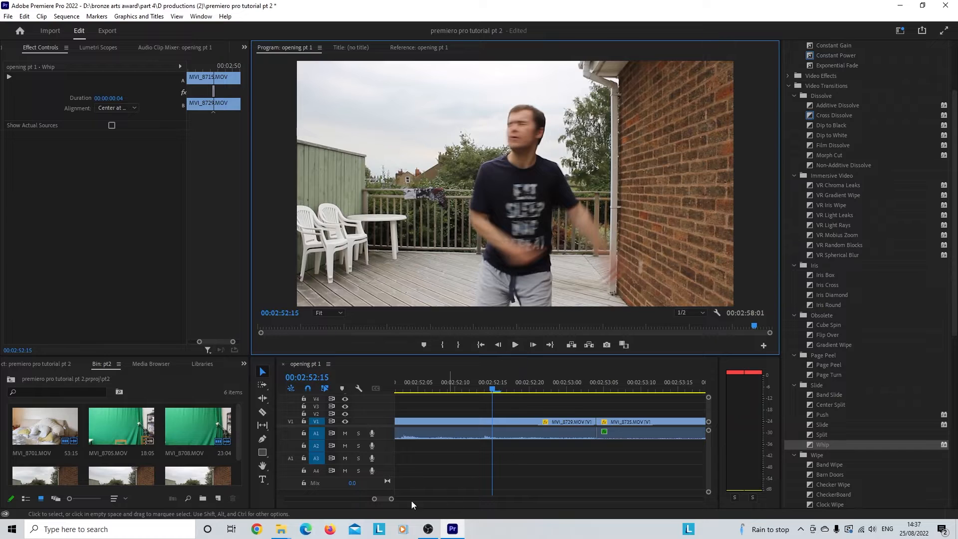
Step: Apply the VR Spherical Blur transition at the cut between MVI_8729 and MVI_8735 and set its duration to 6 frames
drag(392, 499, 405, 500)
scroll(523, 438, down, 2)
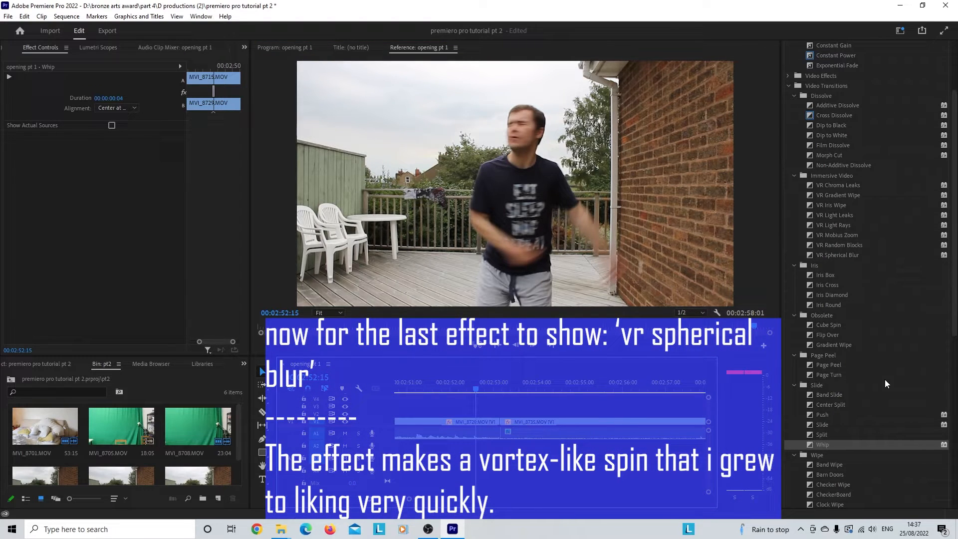
scroll(885, 379, down, 4)
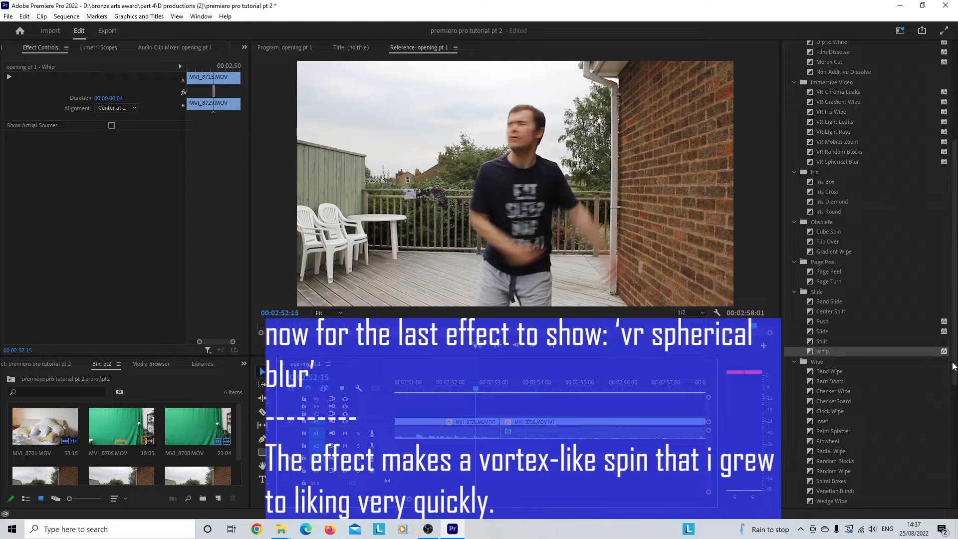
drag(953, 360, 949, 393)
scroll(933, 340, up, 6)
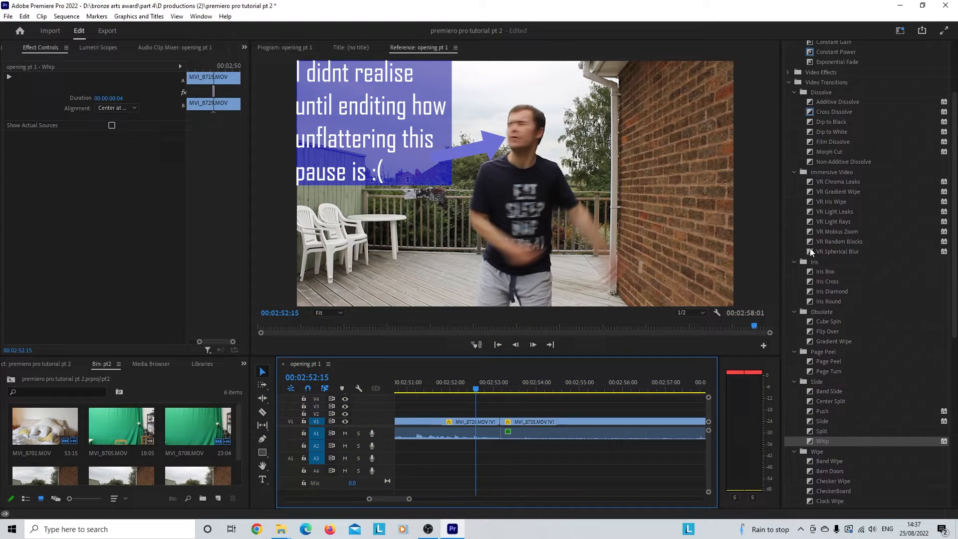
drag(812, 252, 501, 421)
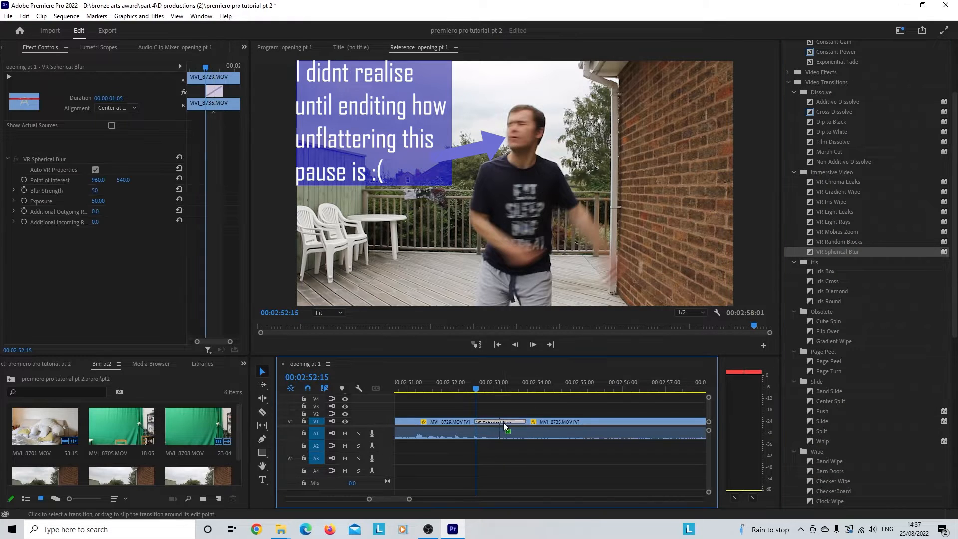
click(115, 98)
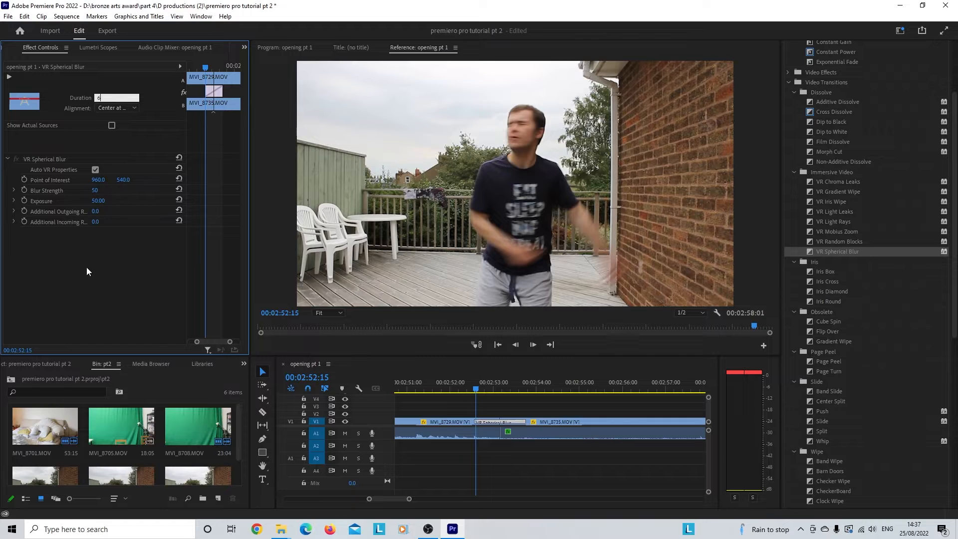
text(6)
key(Return)
Step: Play the VR Spherical Blur transition from 00:02:52:13 until just past the cut
click(473, 389)
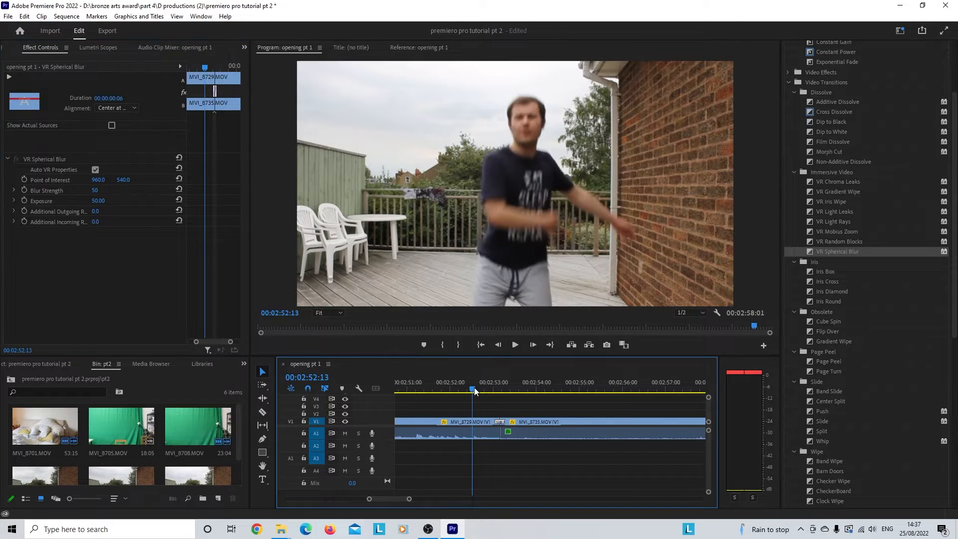
click(516, 345)
click(515, 345)
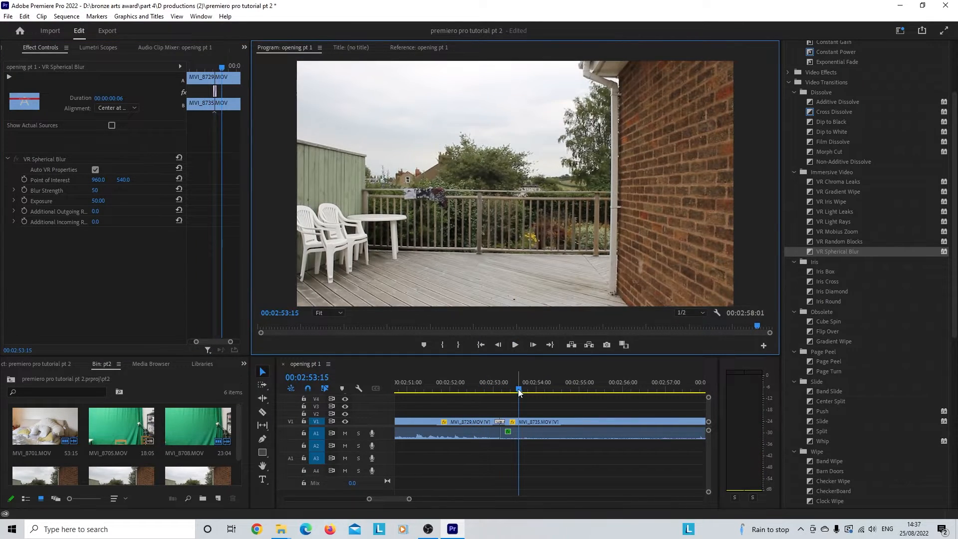
Step: Split MVI_8729 at 00:02:53:01, delete its short end piece and close the gap before MVI_8735
drag(518, 388, 495, 389)
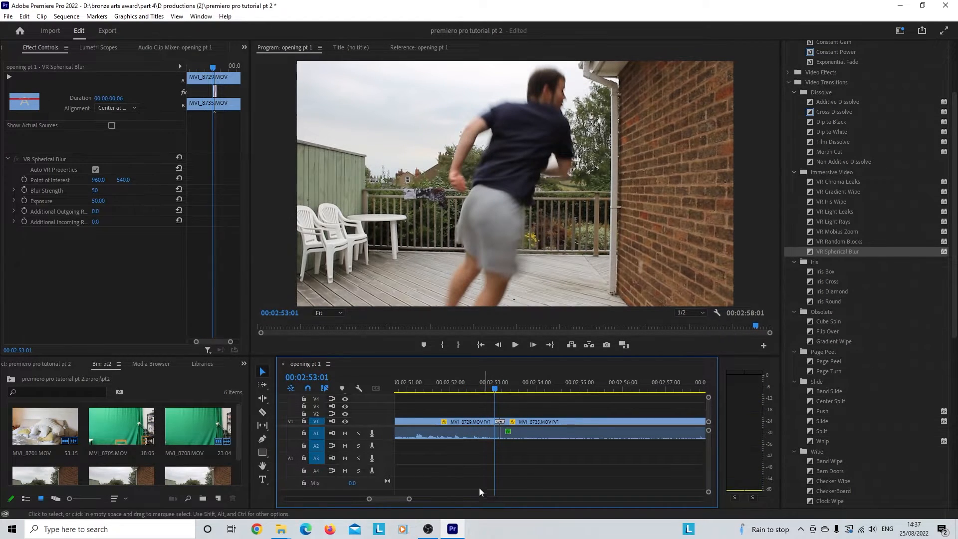
drag(410, 501, 387, 499)
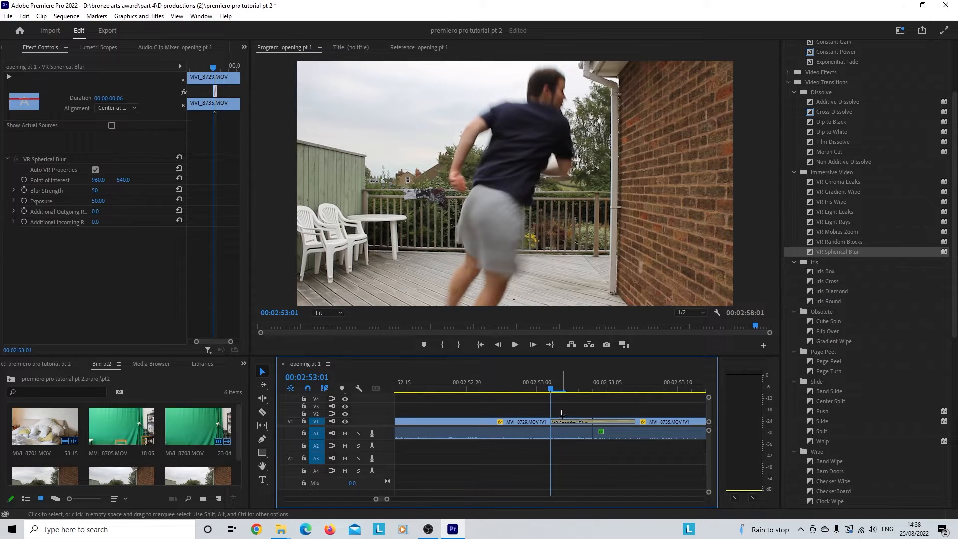
click(567, 438)
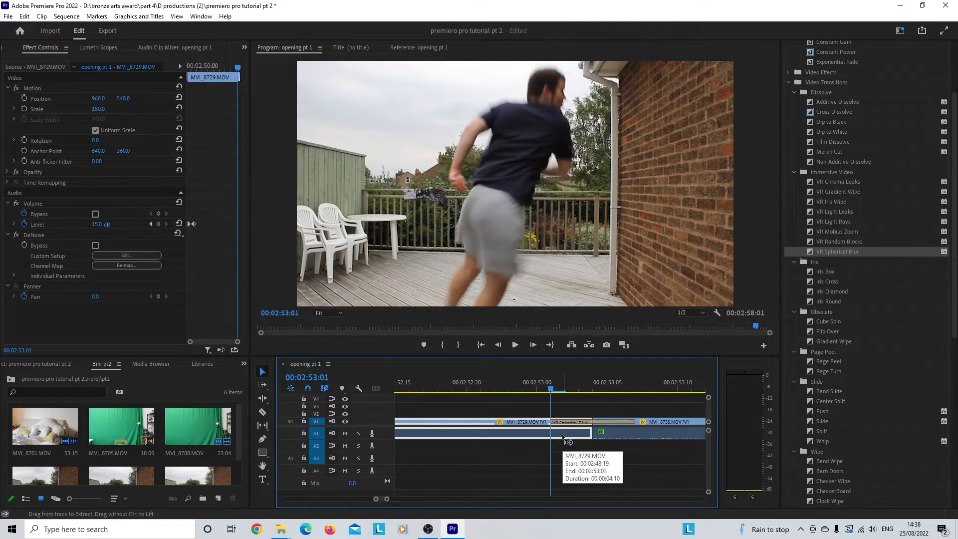
key(ctrl+k)
click(574, 436)
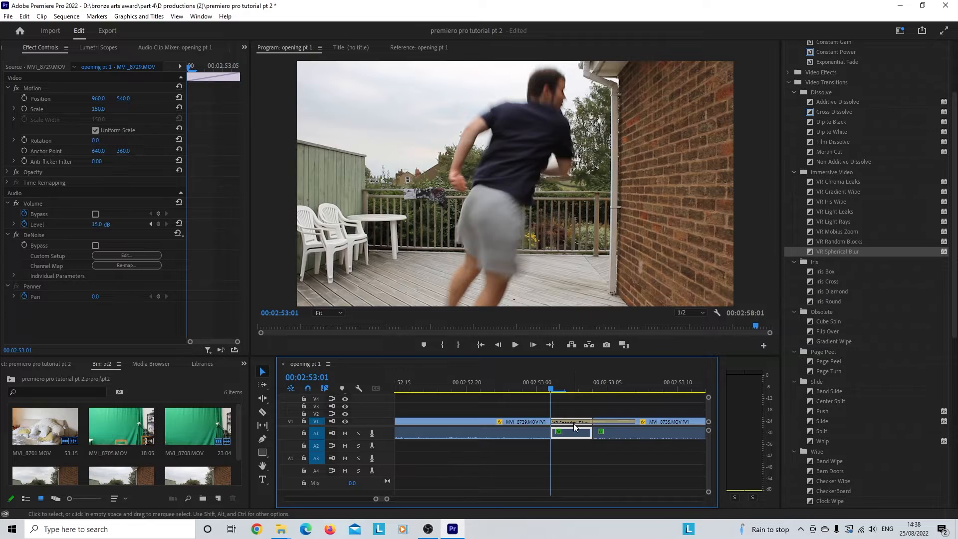
key(Delete)
right_click(574, 422)
click(595, 430)
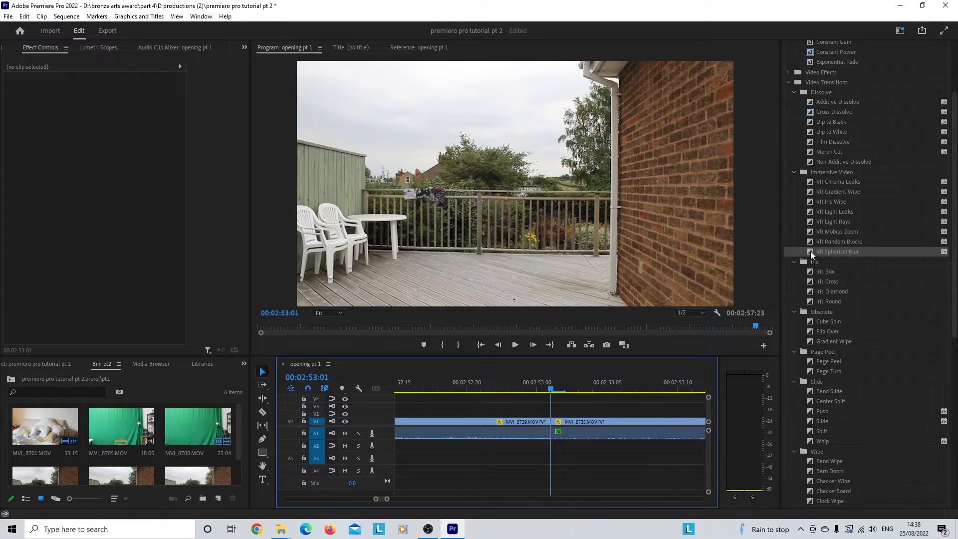
Step: Reapply VR Spherical Blur at the new cut between MVI_8729 and MVI_8735 with a duration of 6 frames
drag(810, 250, 552, 424)
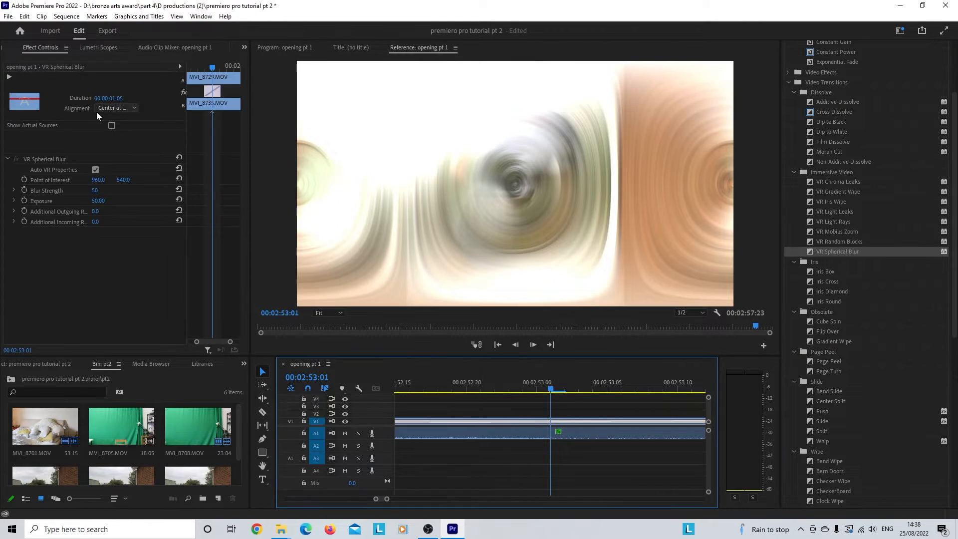
click(111, 97)
text(6)
key(Return)
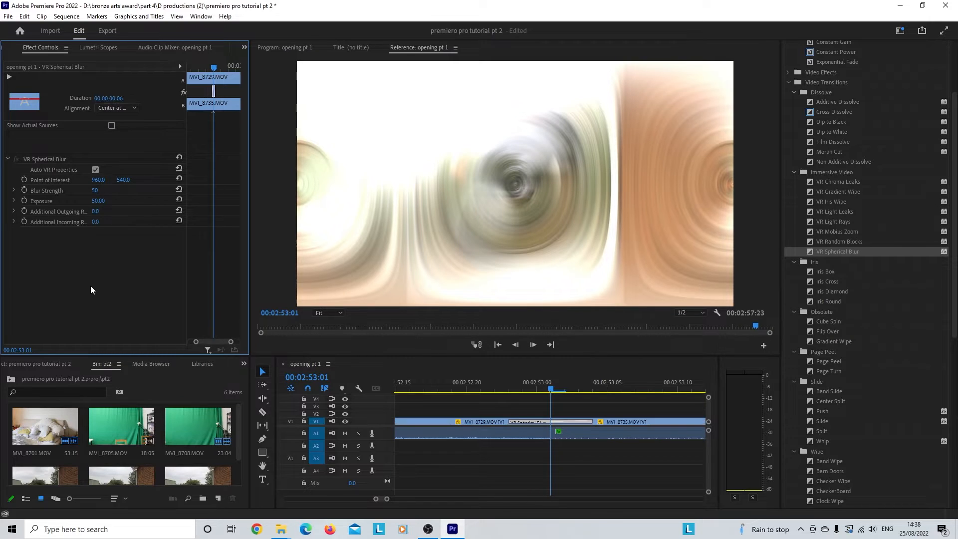
Step: Play the VR Spherical Blur transition twice from before the cut, the second time from 00:02:52:06
drag(387, 499, 394, 499)
click(526, 389)
drag(526, 388, 398, 394)
click(515, 345)
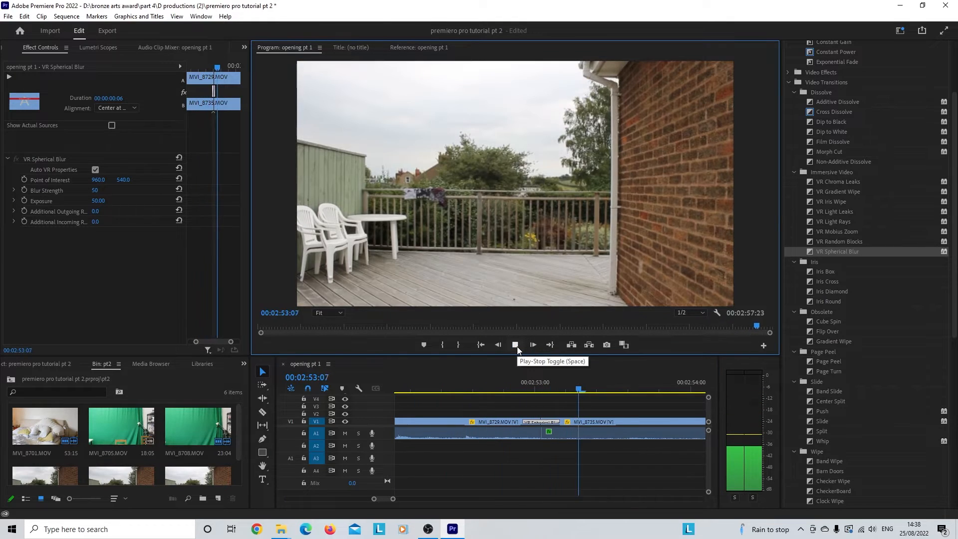
drag(549, 389, 420, 387)
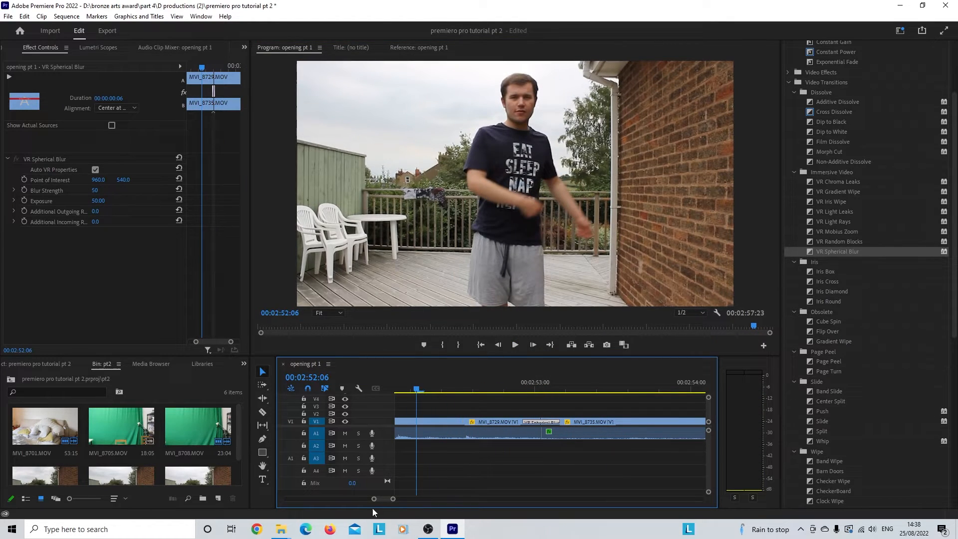
drag(392, 499, 399, 499)
click(517, 344)
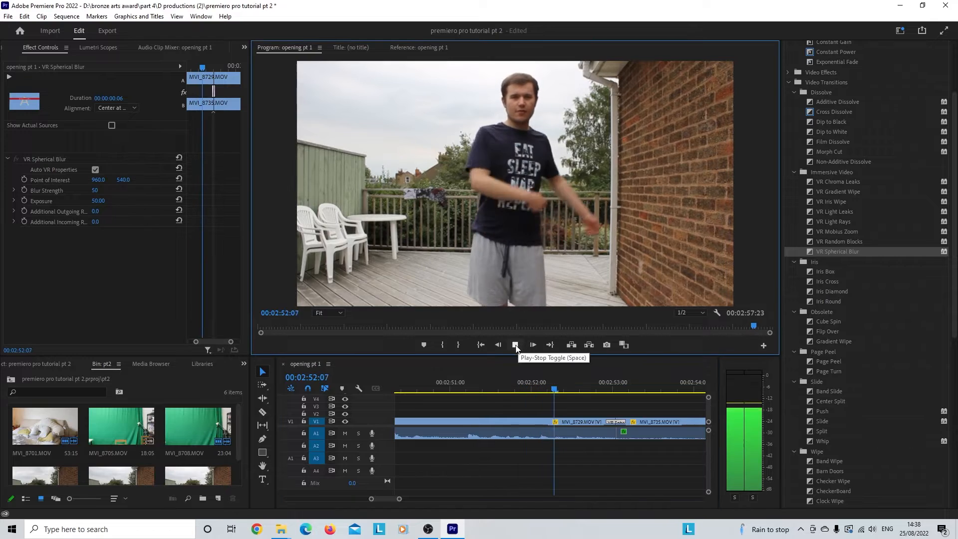
Step: Split MVI_8729 at 00:02:53:00, delete its short end piece and close the gap before MVI_8735
drag(648, 388, 602, 392)
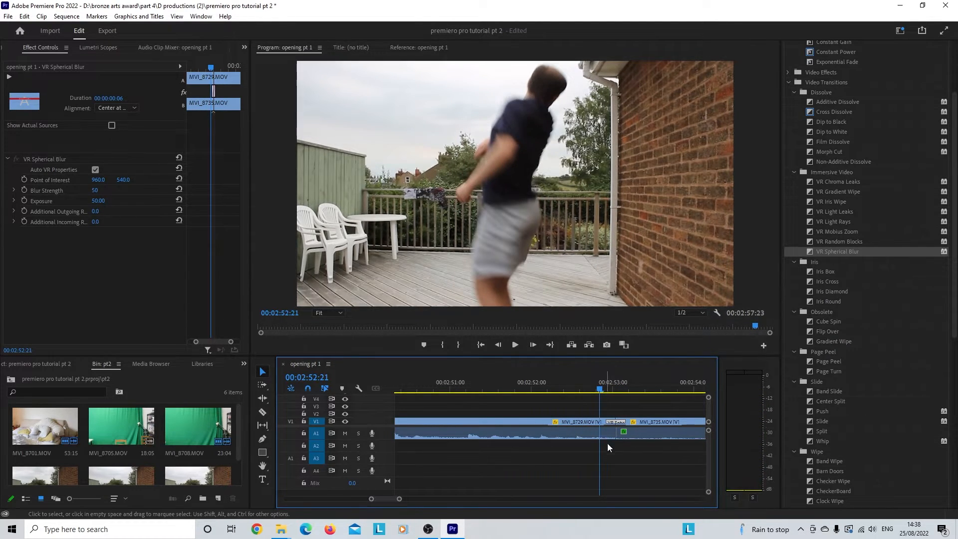
drag(399, 501, 387, 502)
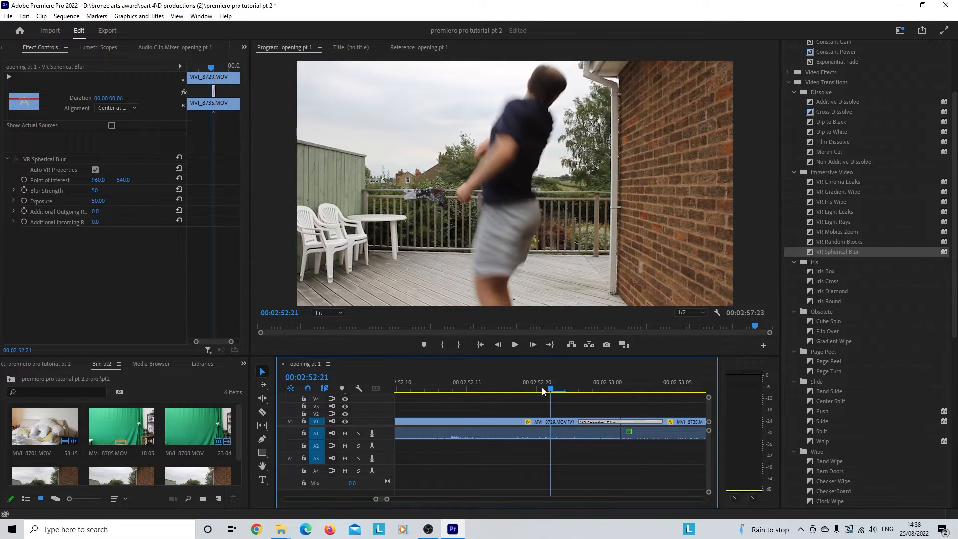
drag(543, 390, 613, 382)
click(613, 435)
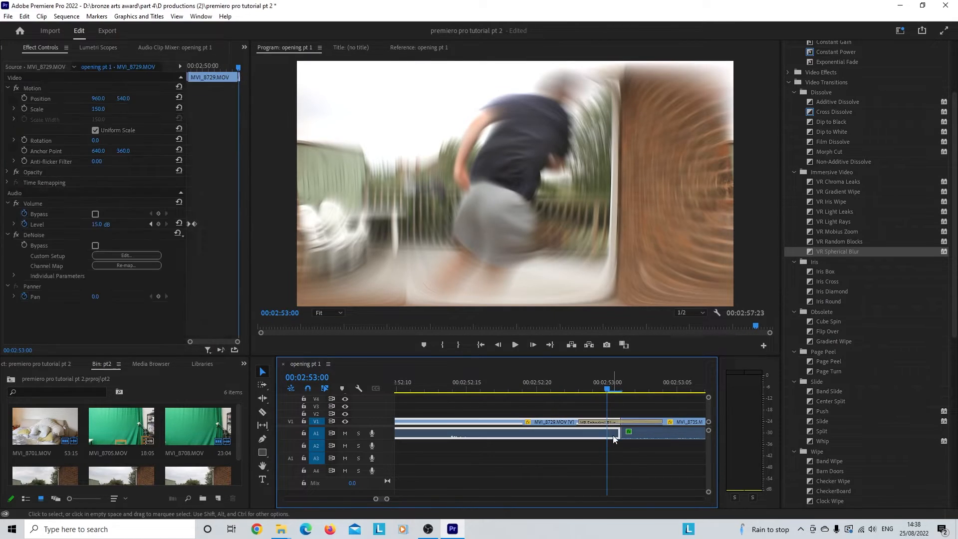
key(ctrl+k)
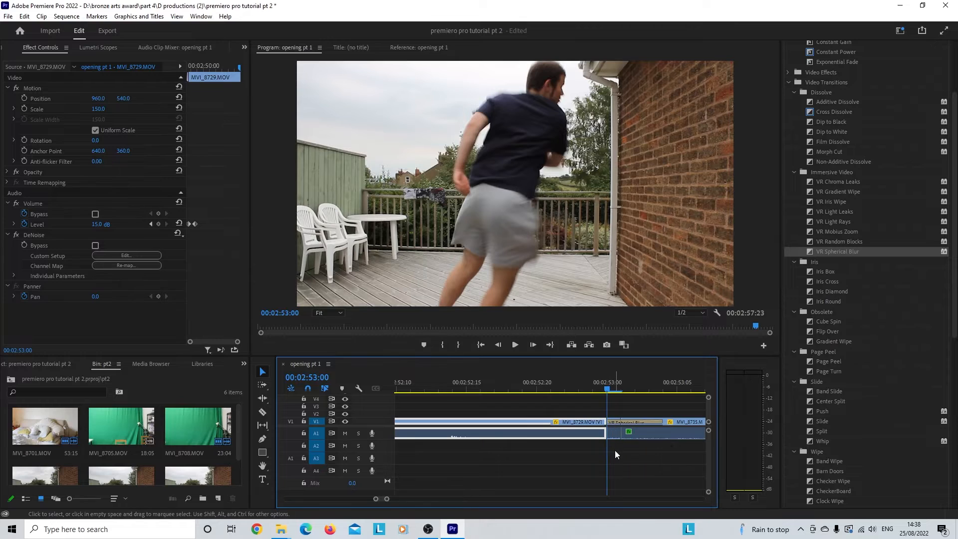
click(614, 432)
key(Delete)
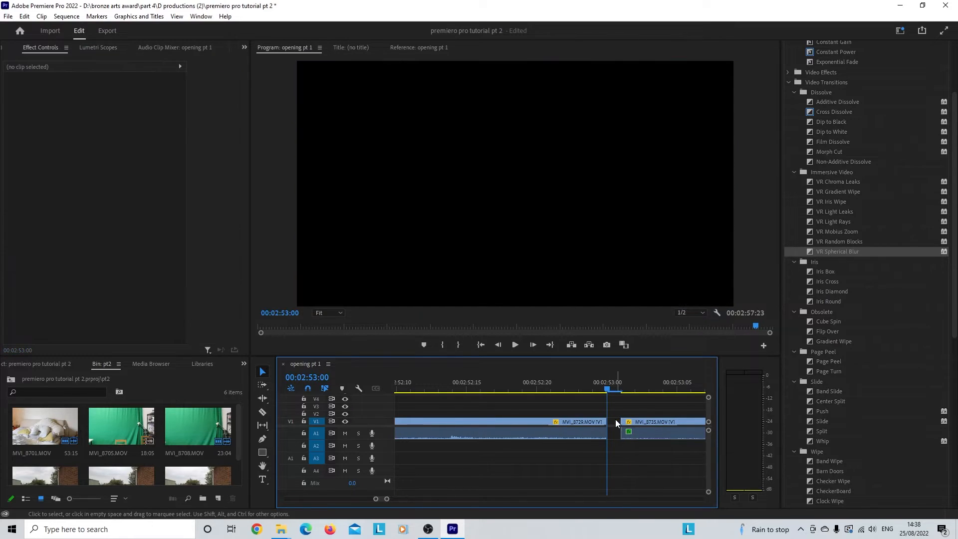
right_click(615, 421)
click(621, 425)
Step: Reapply VR Spherical Blur between MVI_8729 and MVI_8735 at the 00:02:53:00 cut, with a duration of 6 frames
drag(810, 250, 604, 418)
drag(387, 499, 408, 499)
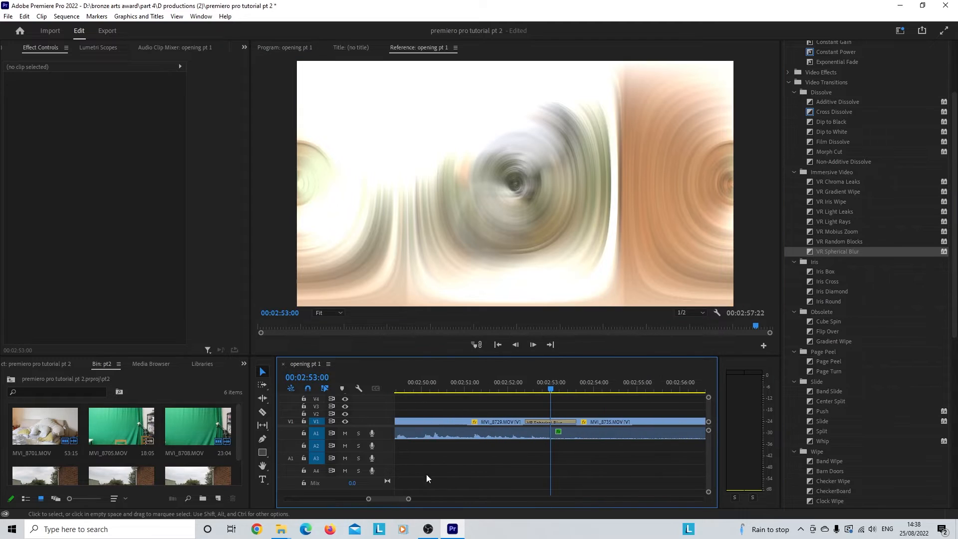
click(542, 422)
click(110, 97)
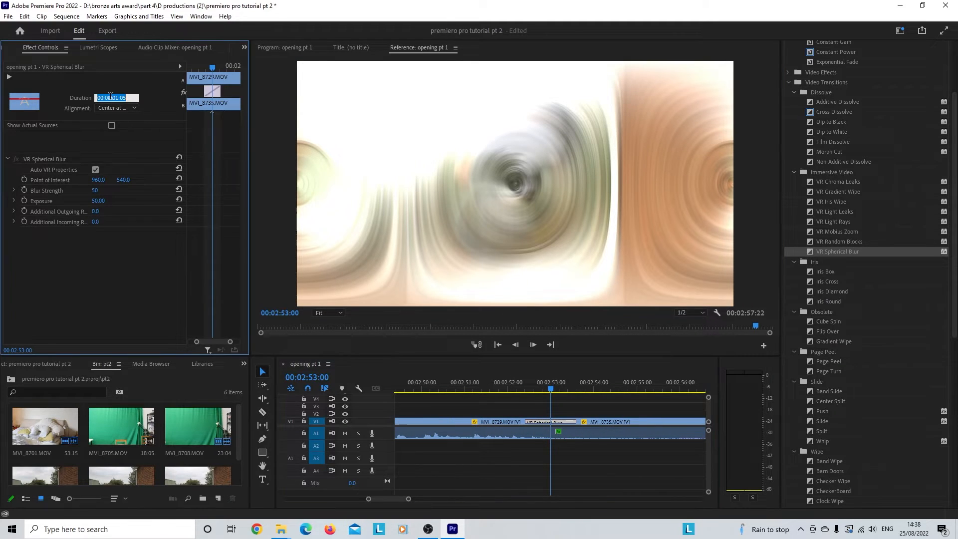
key(Return)
Step: Play the shortened VR Spherical Blur transition from 00:02:52:21 and replay it from shortly before the cut
click(544, 392)
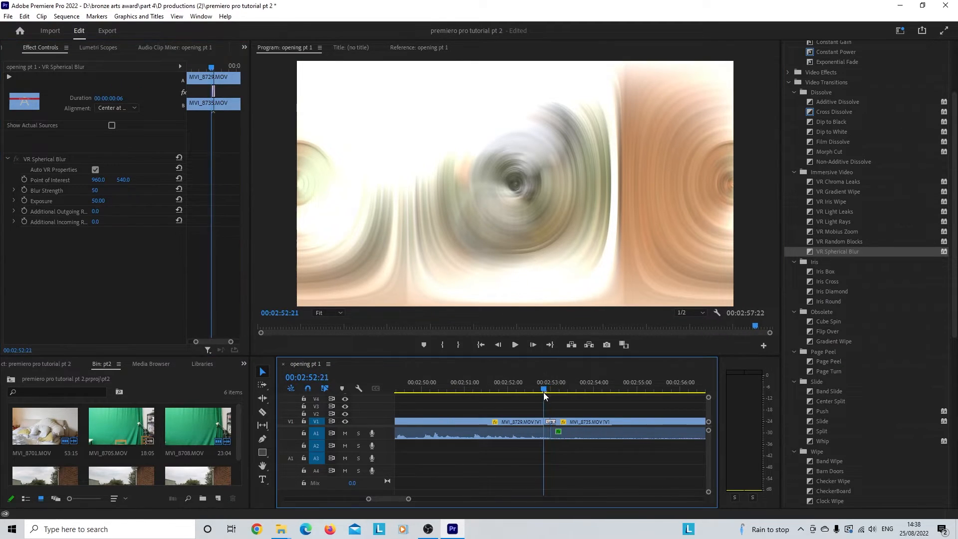
click(515, 345)
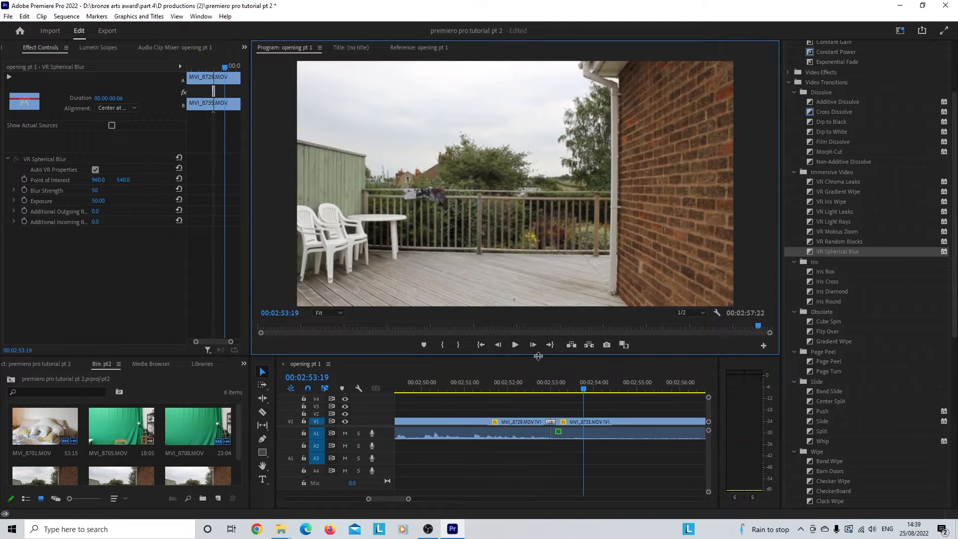
click(556, 392)
drag(556, 393, 533, 392)
click(515, 345)
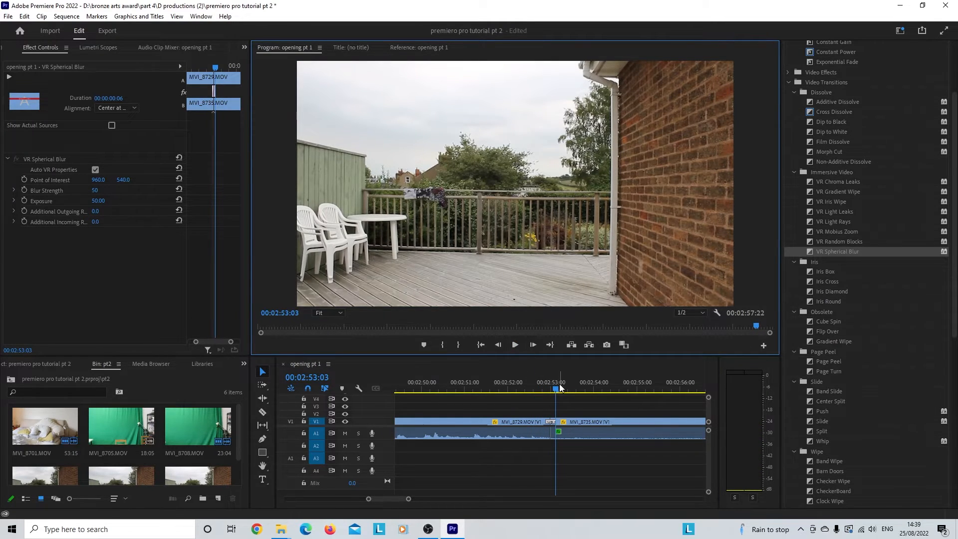
click(515, 345)
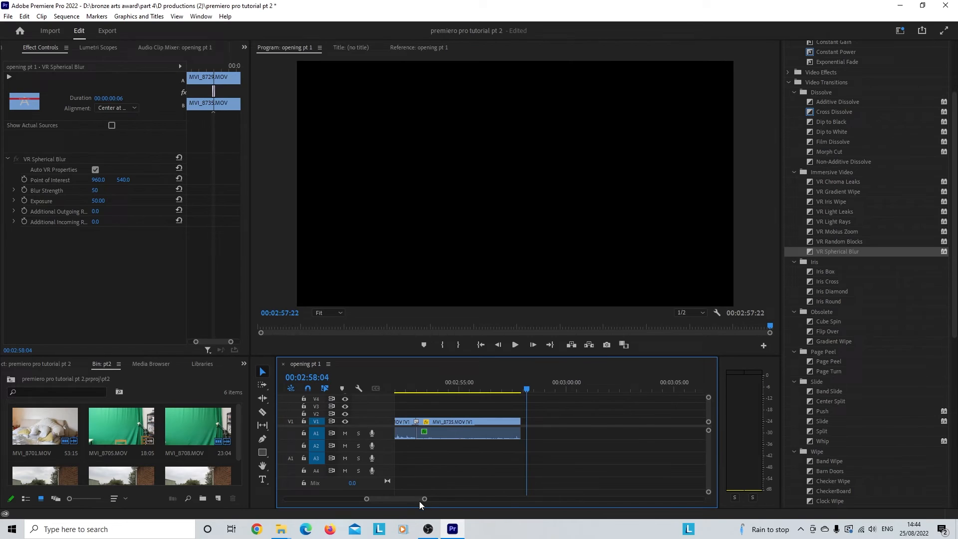
Step: Play back the edited sequence from the start of MVI_8701 at 00:02:11:06 through the closing MVI_8735 clip
drag(421, 500, 476, 494)
drag(404, 390, 410, 388)
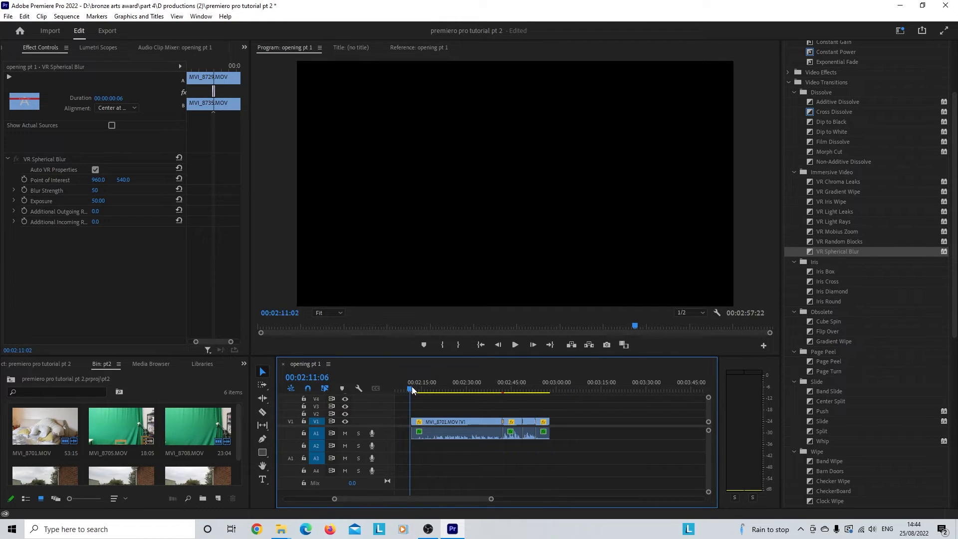
click(517, 346)
scroll(493, 421, down, 6)
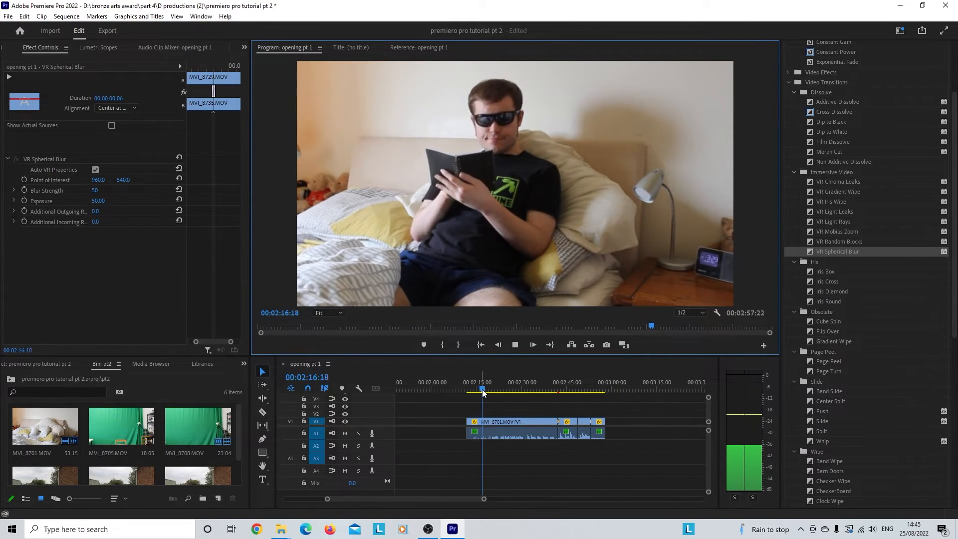
drag(484, 392, 544, 389)
click(515, 344)
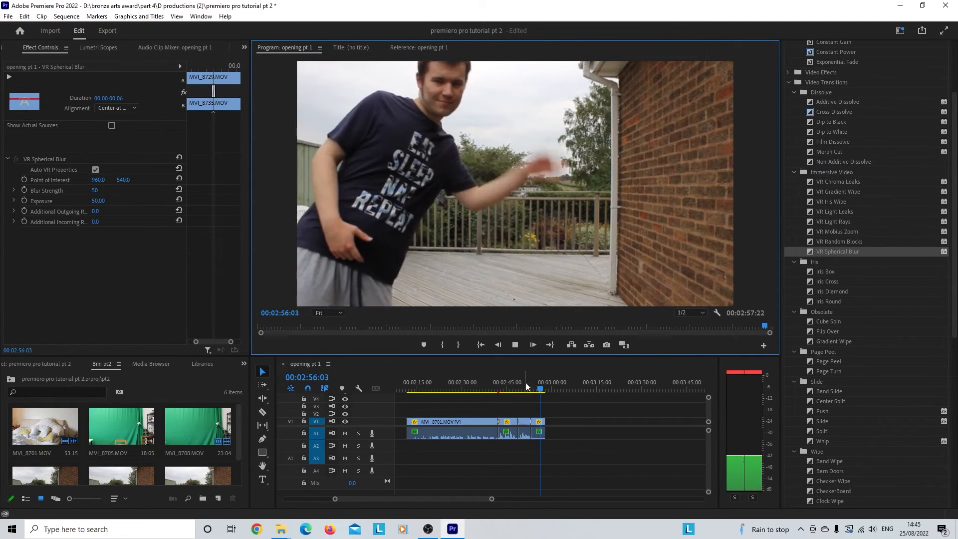
click(515, 345)
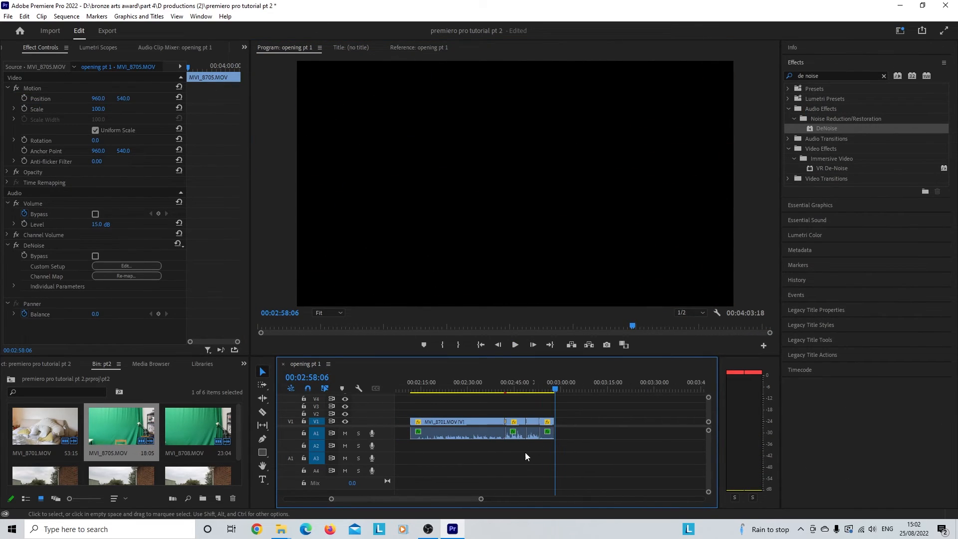
Step: Play the separate MVI_8705 clip further along the timeline, starting at 00:03:51:12
drag(451, 498, 472, 499)
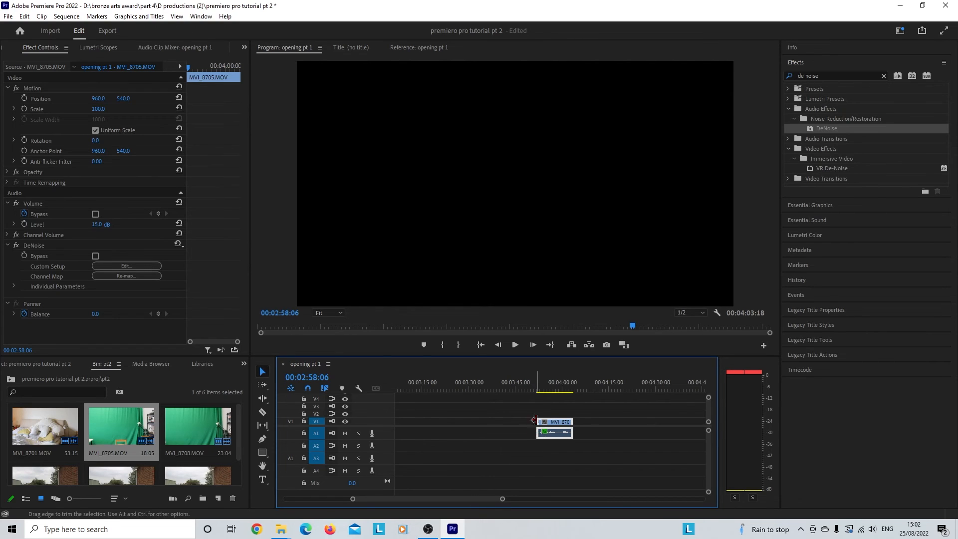
click(533, 388)
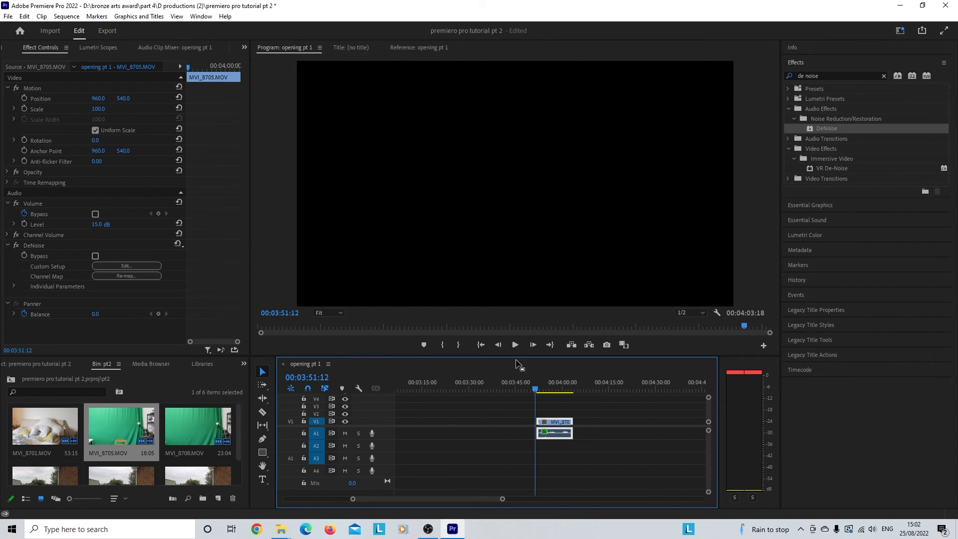
click(516, 344)
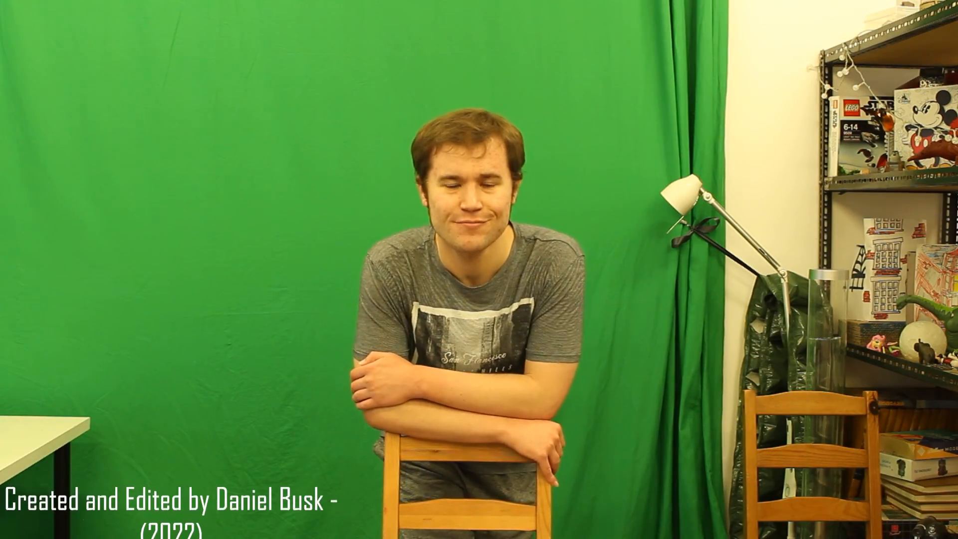